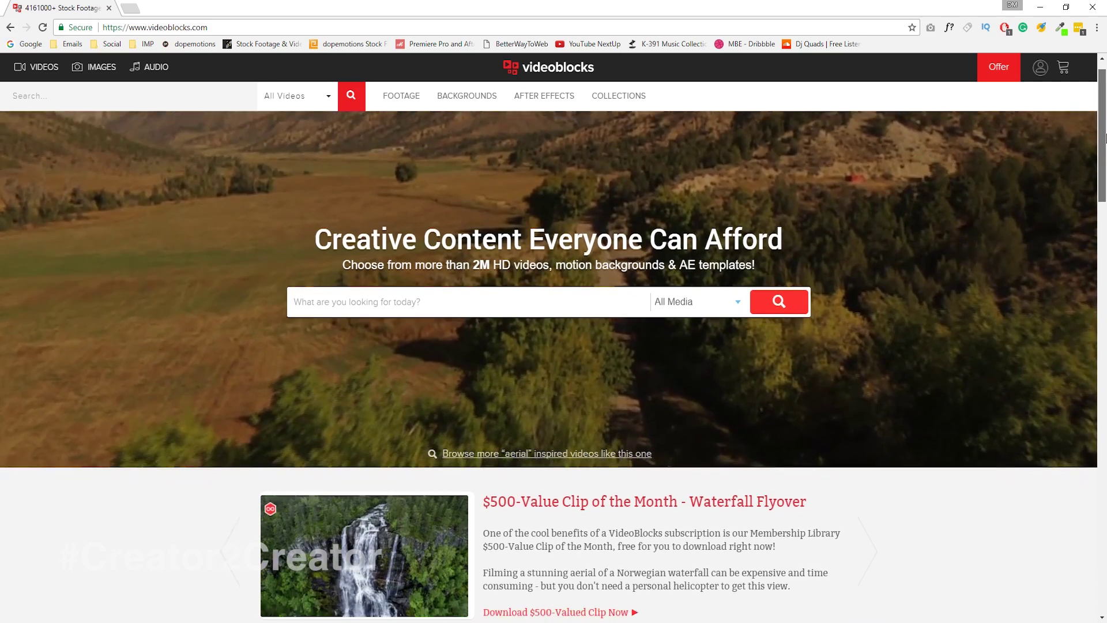
Browse Videoblocks to the Nature stock footage and filter the results to 4K resolution
{"action": "scroll", "coordinate": [1106, 171], "scroll_direction": "down", "scroll_amount": 3}
{"action": "left_click_drag", "start_coordinate": [1106, 172], "coordinate": [1106, 243]}
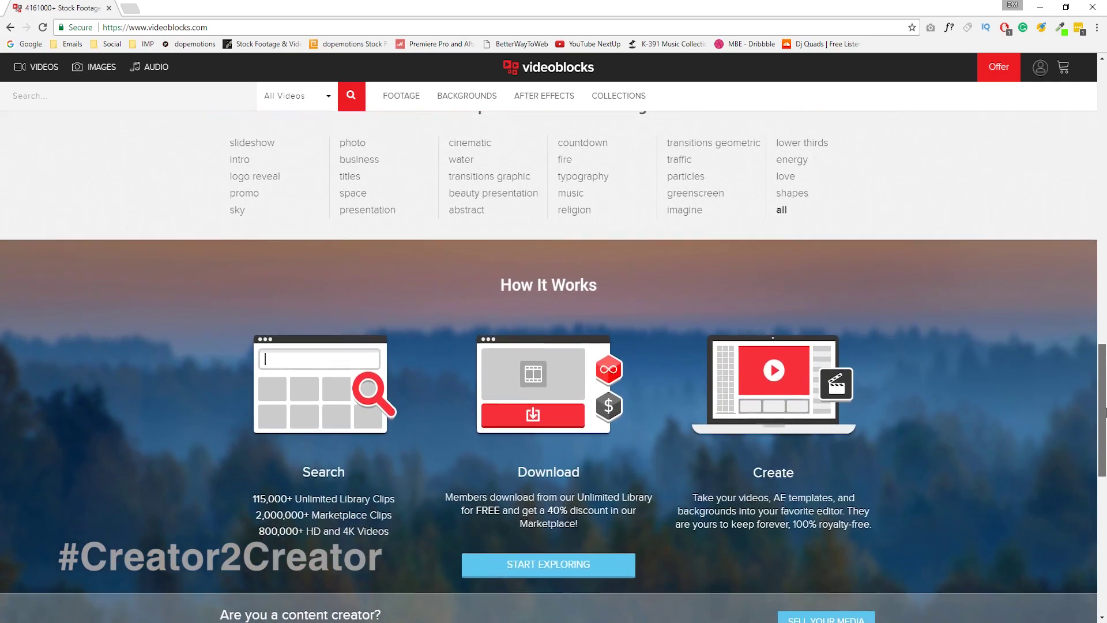
{"action": "left_click_drag", "start_coordinate": [1106, 412], "coordinate": [1105, 128]}
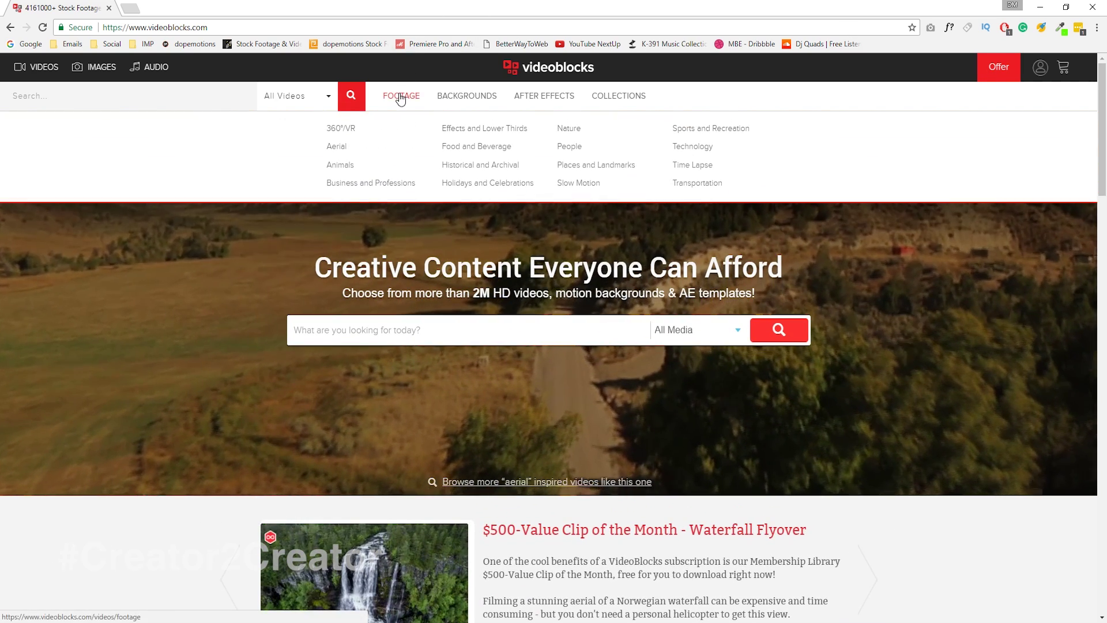
{"action": "mouse_move", "coordinate": [459, 102]}
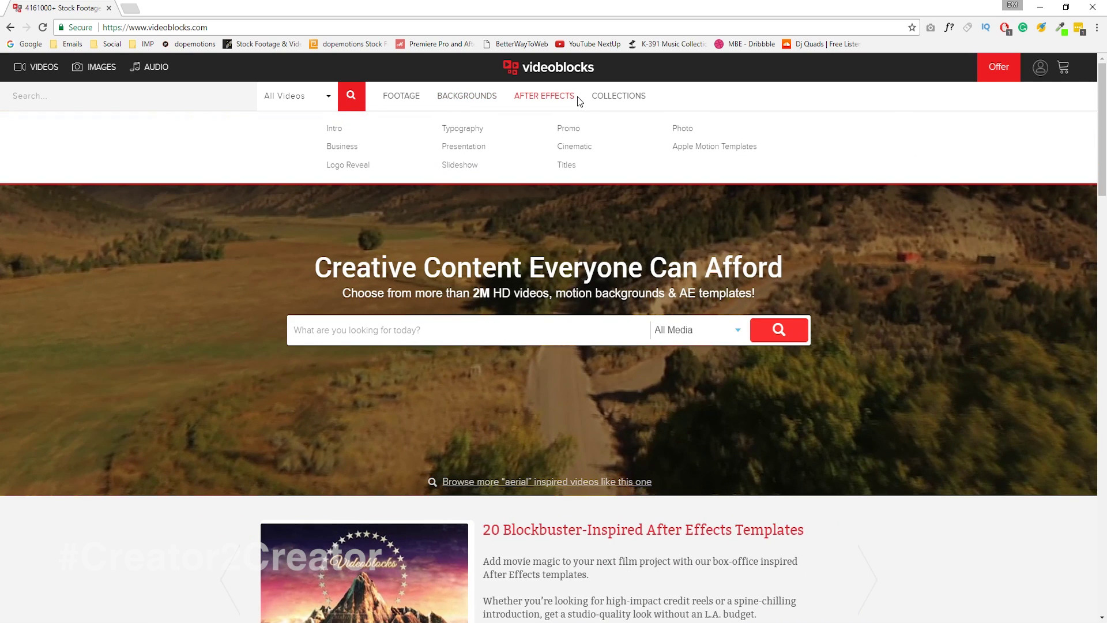
{"action": "left_click", "coordinate": [472, 124]}
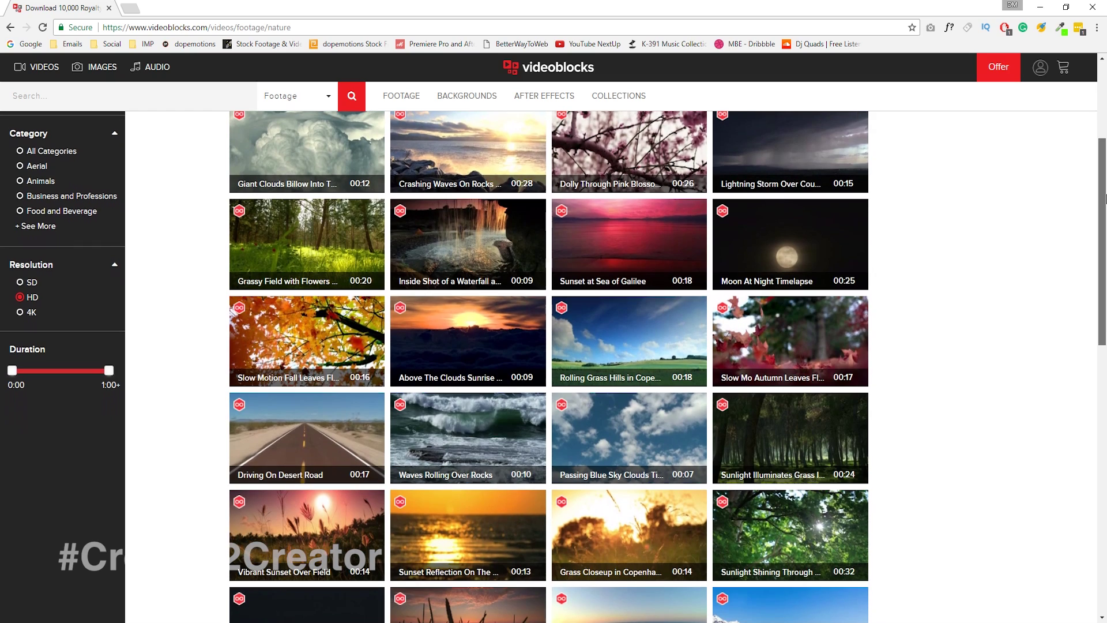
{"action": "left_click", "coordinate": [21, 313]}
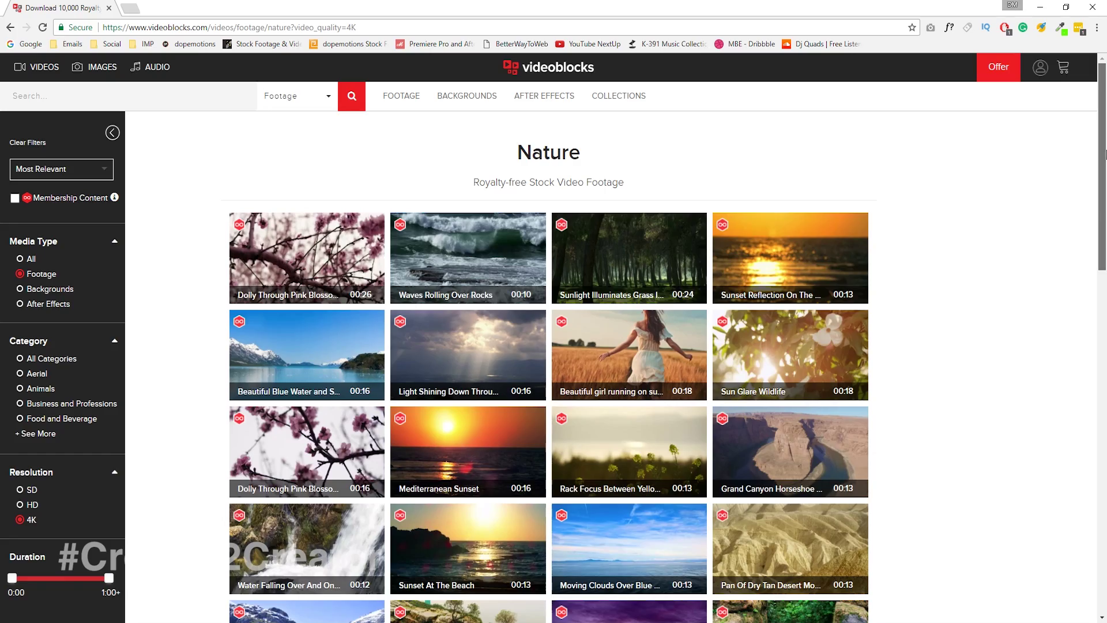
{"action": "left_click_drag", "start_coordinate": [1106, 154], "coordinate": [1106, 297]}
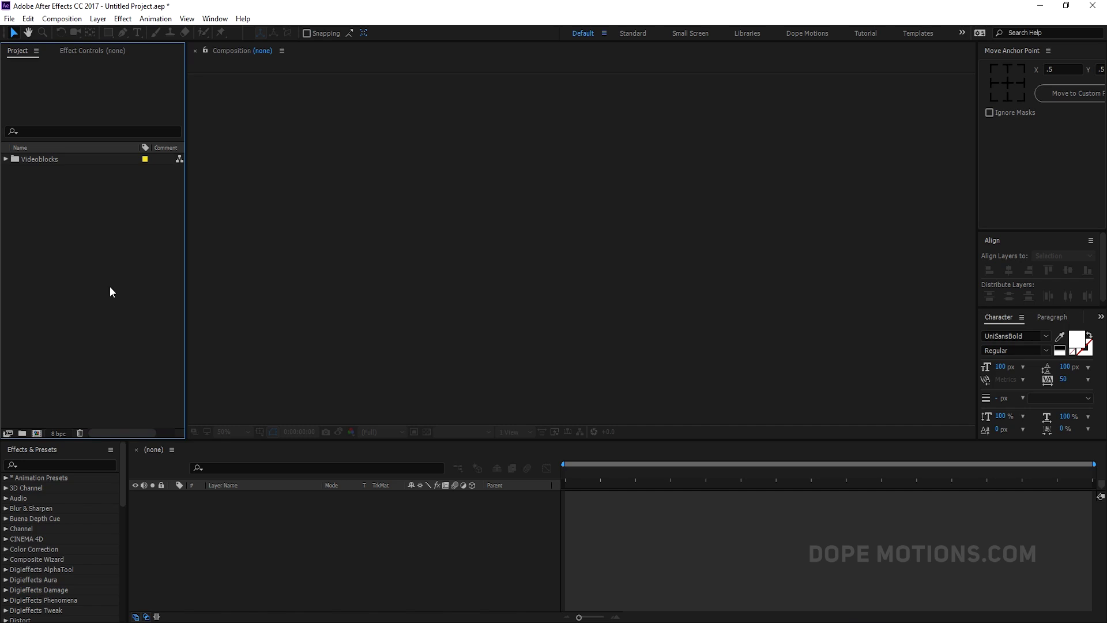
Create a new composition named Main at 1920×1080, 60 fps, 10 seconds
{"action": "left_click", "coordinate": [36, 433]}
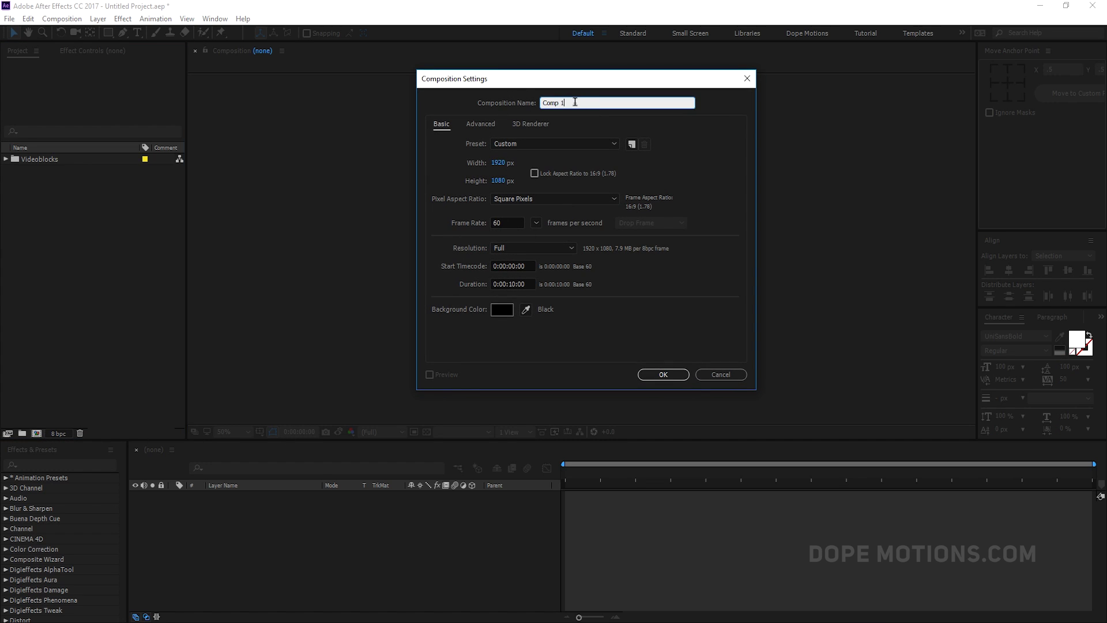
{"action": "type", "text": "Main"}
{"action": "left_click", "coordinate": [664, 375]}
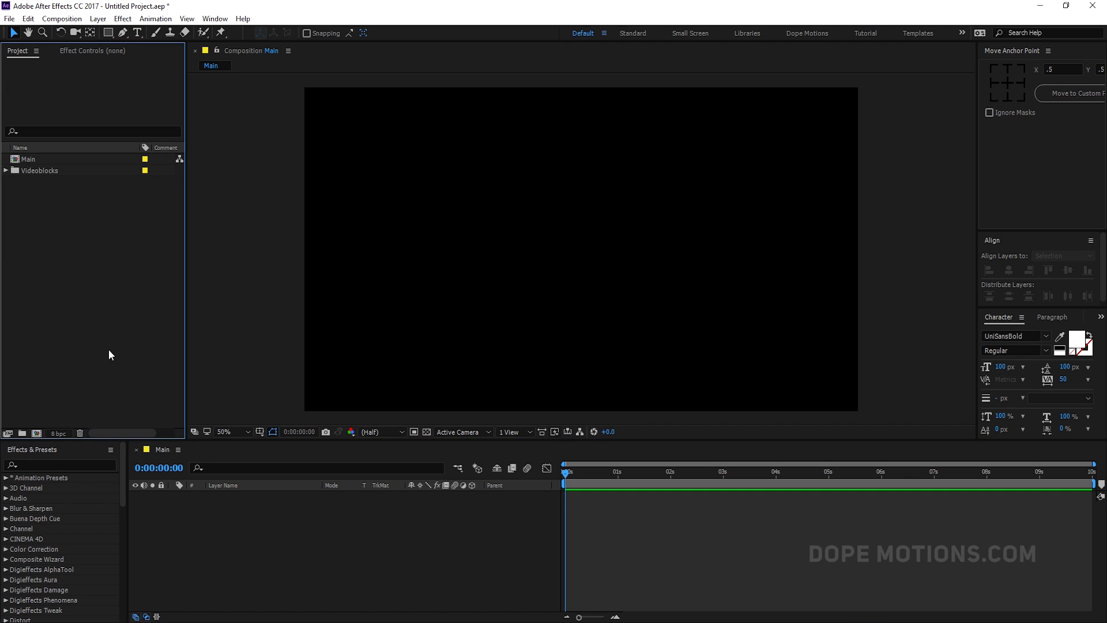
Expand the Videoblocks folder and preview the wheat-field, crashing-waves and lone-tree clips
{"action": "left_click", "coordinate": [6, 170]}
{"action": "left_click", "coordinate": [65, 182]}
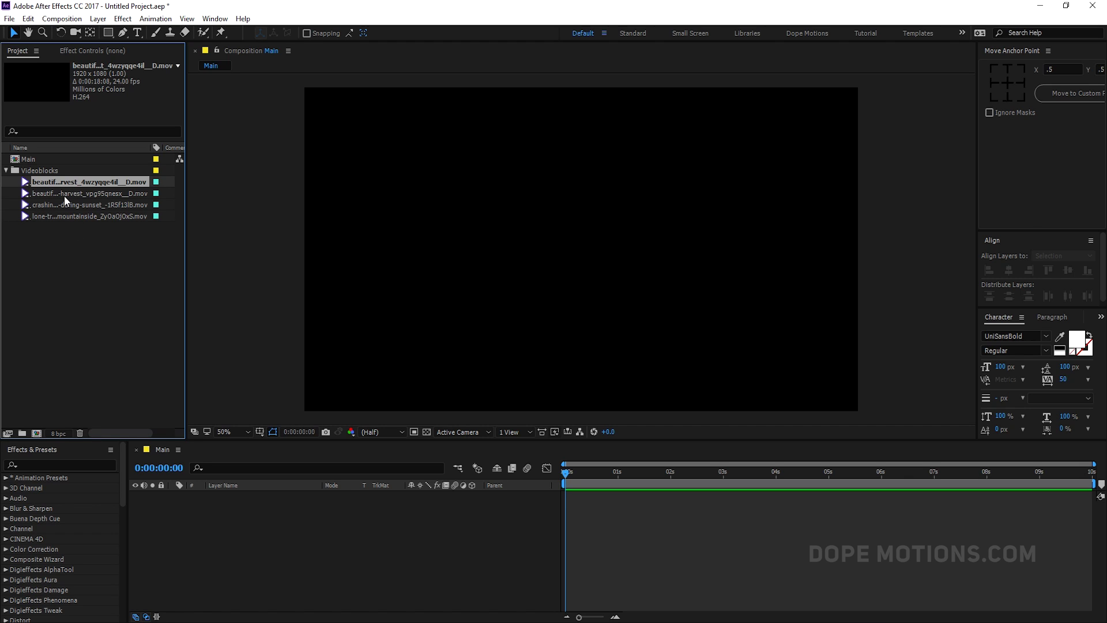
{"action": "left_click", "coordinate": [64, 195]}
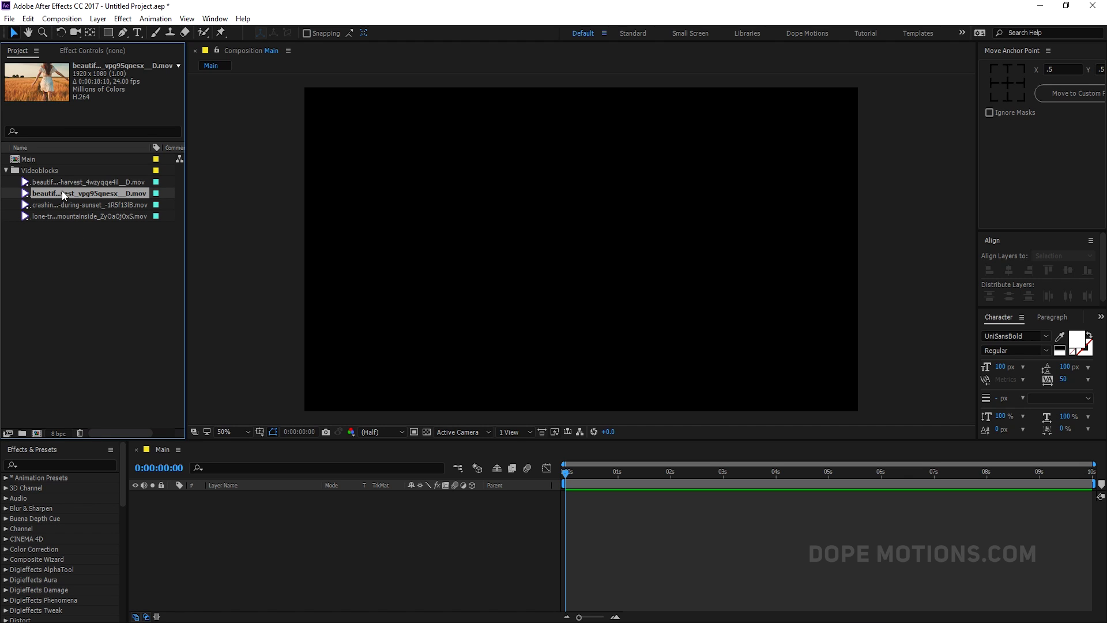
{"action": "key", "text": "Up"}
{"action": "left_click", "coordinate": [72, 196]}
{"action": "left_click", "coordinate": [74, 204]}
{"action": "left_click", "coordinate": [70, 216]}
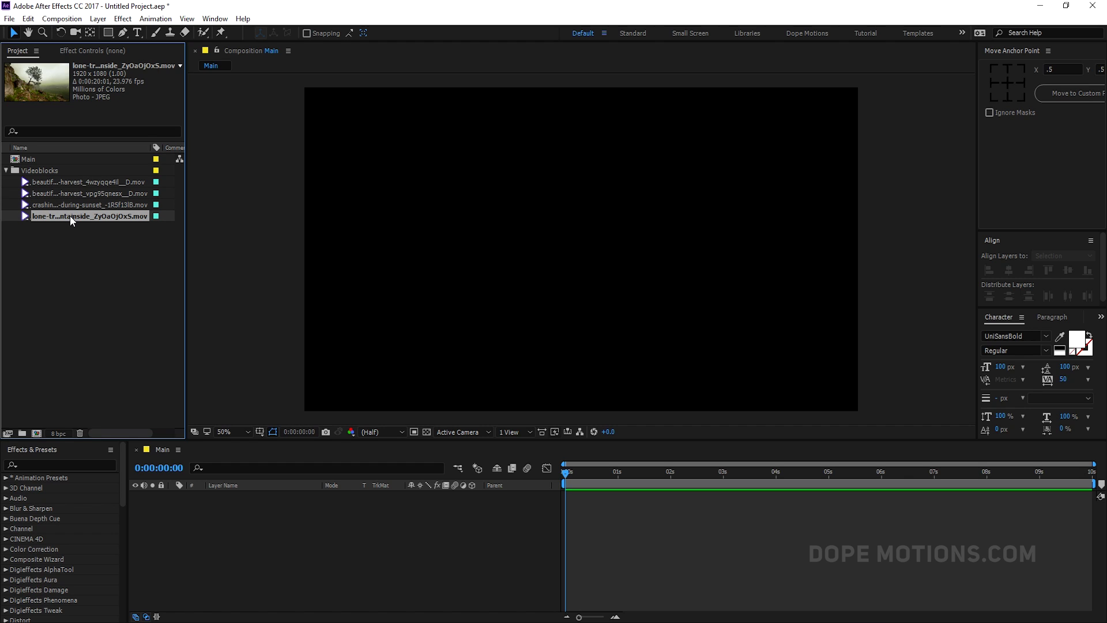
{"action": "left_click", "coordinate": [74, 237]}
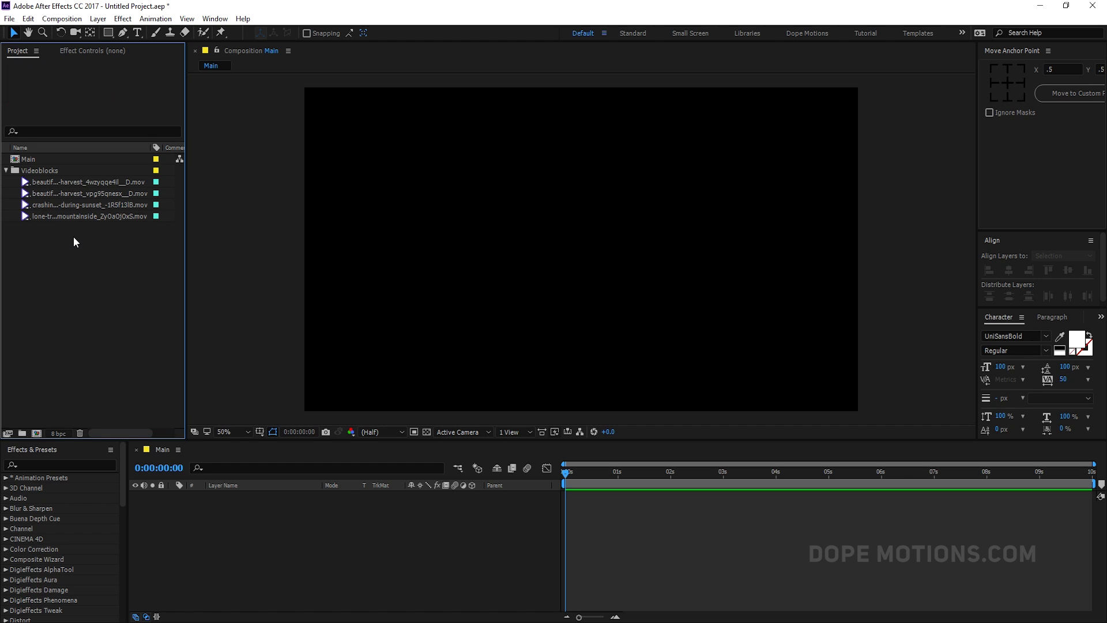
{"action": "left_click", "coordinate": [37, 433]}
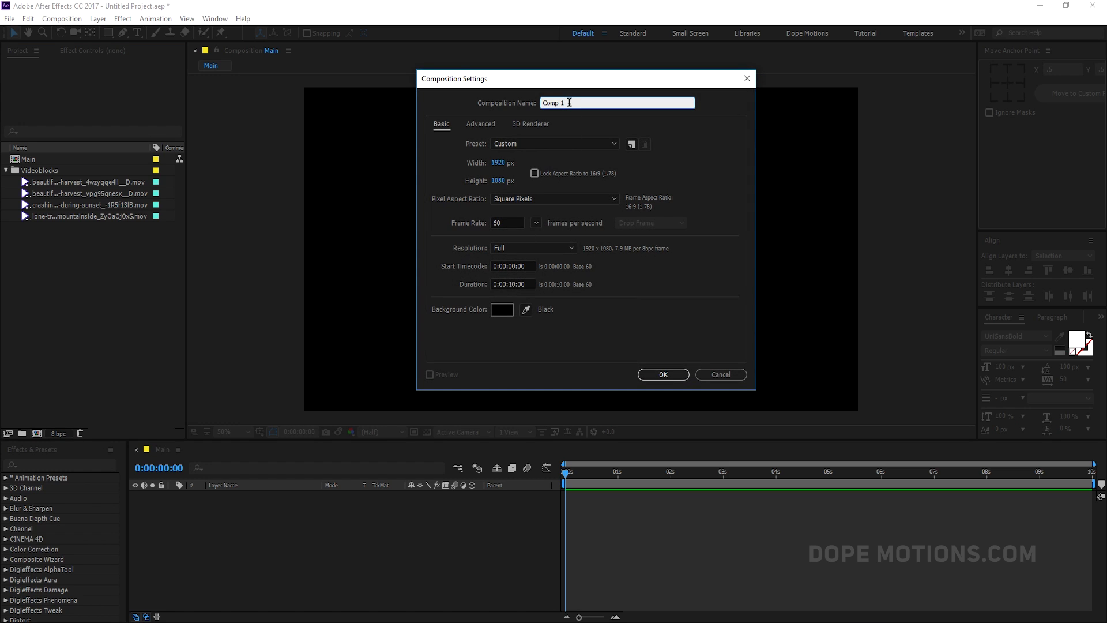
Create composition 01 and add the first wheat-field clip as its layer
{"action": "type", "text": "01"}
{"action": "left_click", "coordinate": [663, 375]}
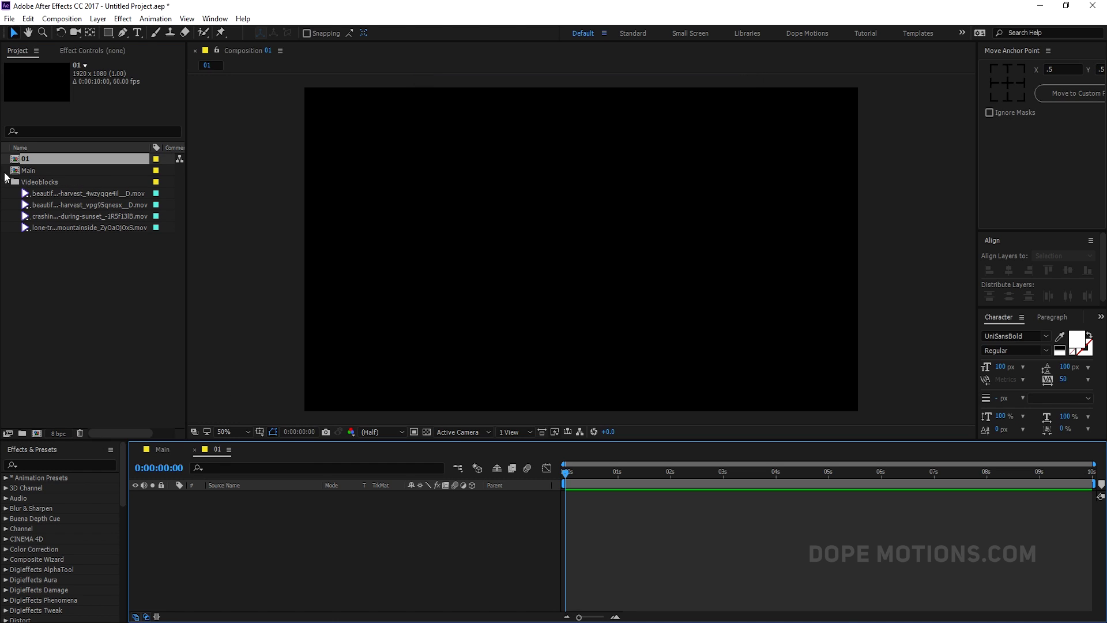
{"action": "left_click", "coordinate": [74, 195]}
{"action": "left_click_drag", "start_coordinate": [67, 193], "coordinate": [184, 509]}
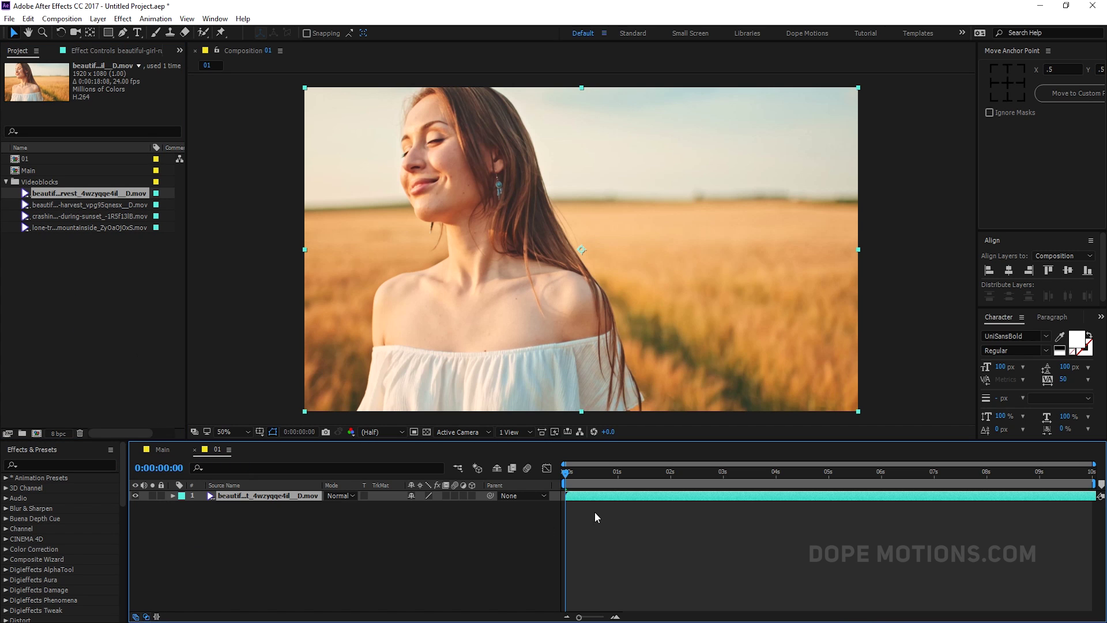
Duplicate composition 01 into 02, 03 and 04 and open all three
{"action": "left_click", "coordinate": [29, 160]}
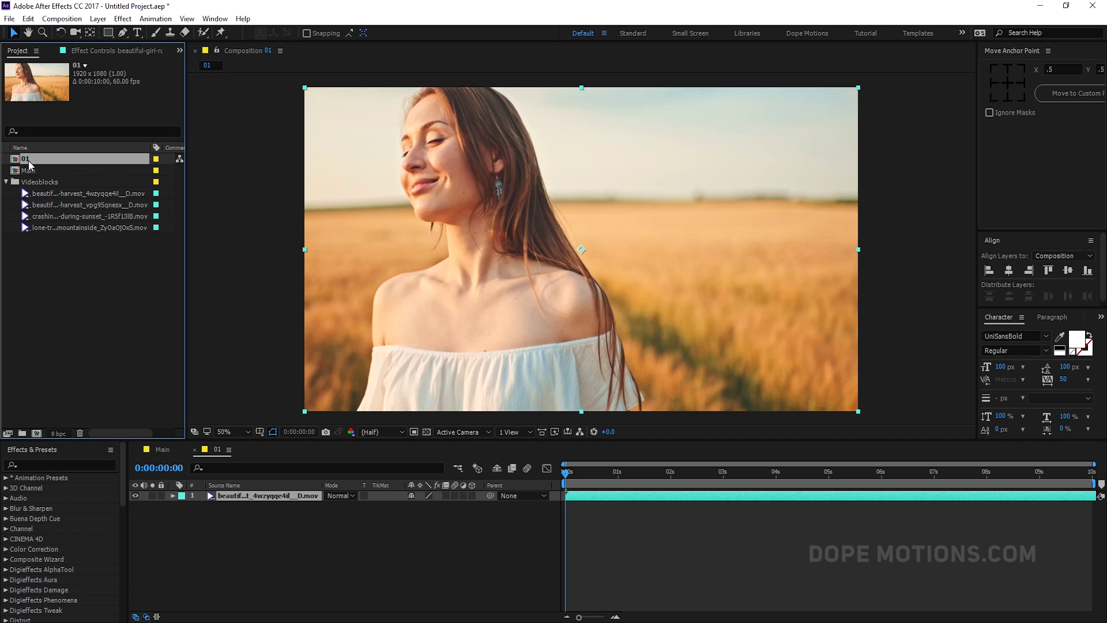
{"action": "key", "text": "ctrl+d"}
{"action": "key", "text": "ctrl+d"}
{"action": "key", "text": "ctrl+d"}
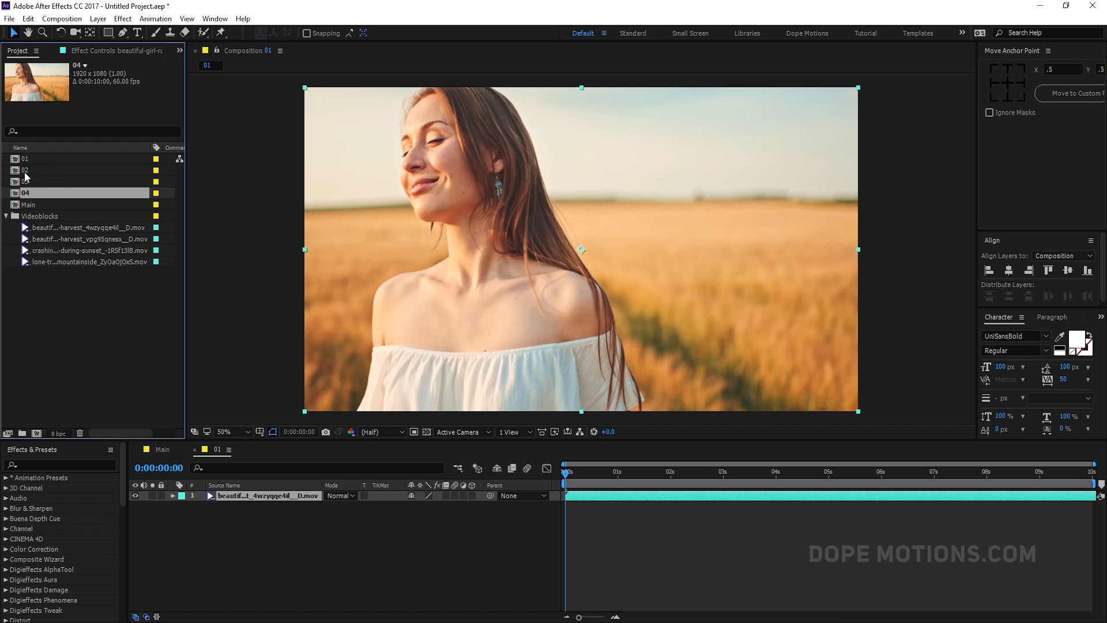
{"action": "double_click", "coordinate": [26, 171]}
{"action": "double_click", "coordinate": [35, 183]}
{"action": "left_click", "coordinate": [31, 192]}
{"action": "double_click", "coordinate": [31, 191]}
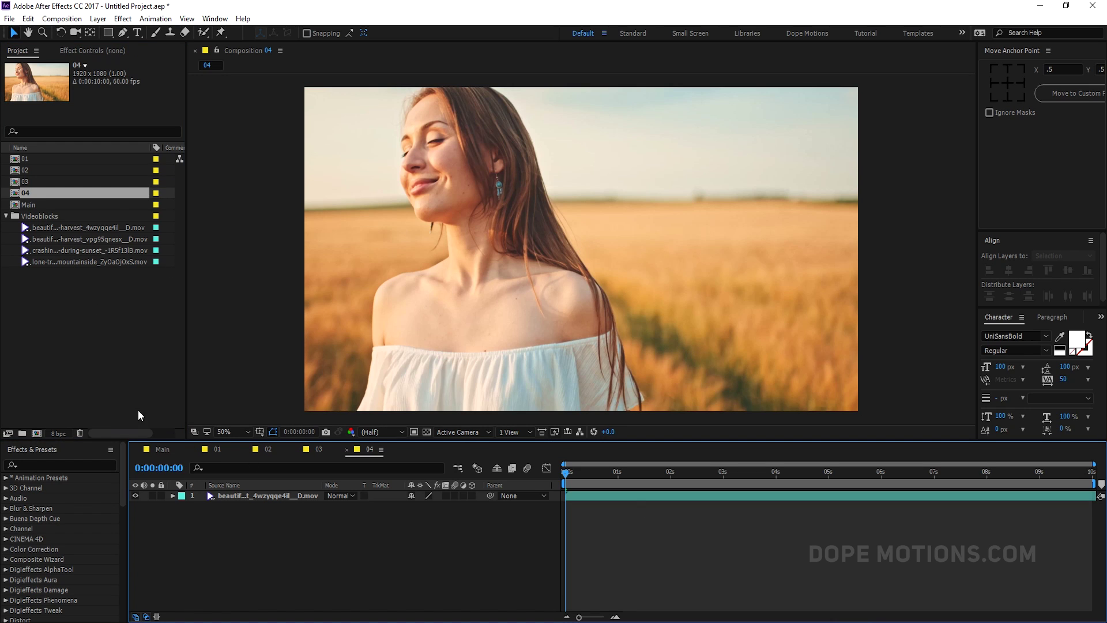
In composition 02, replace the wheat-field layer with the crashing-waves clip
{"action": "left_click", "coordinate": [271, 450]}
{"action": "left_click", "coordinate": [235, 497]}
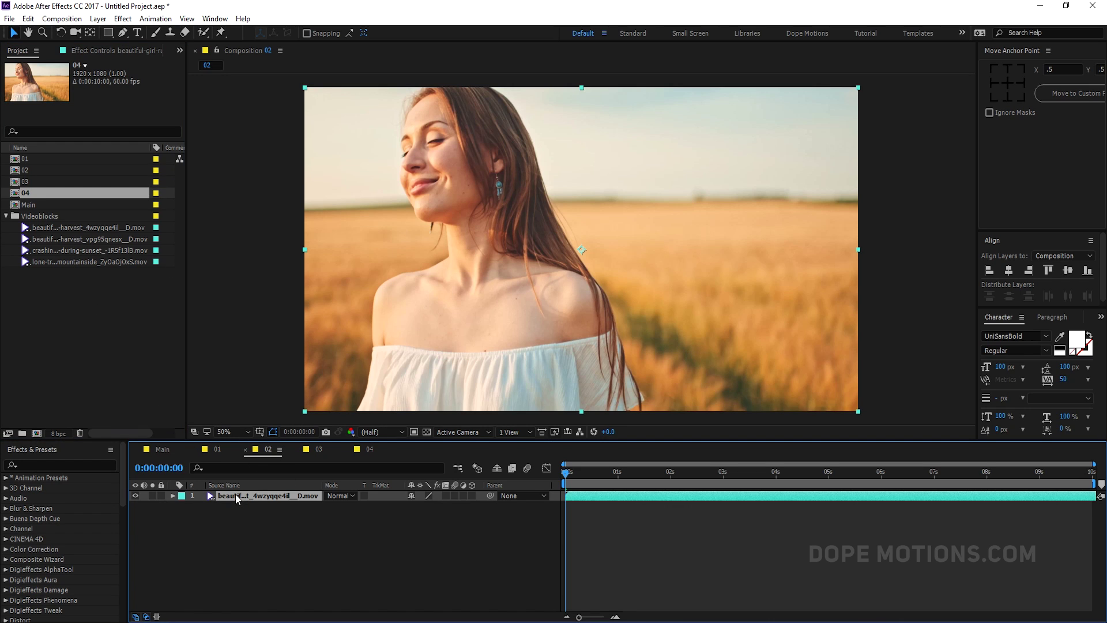
{"action": "key", "text": "Delete"}
{"action": "left_click", "coordinate": [63, 239]}
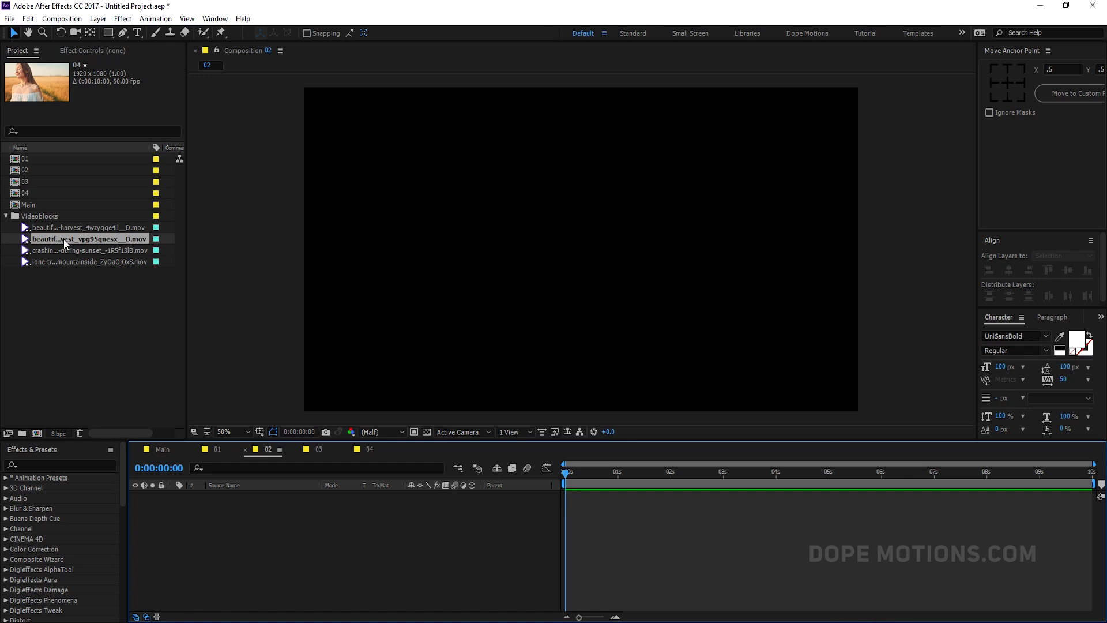
{"action": "left_click_drag", "start_coordinate": [53, 249], "coordinate": [144, 522]}
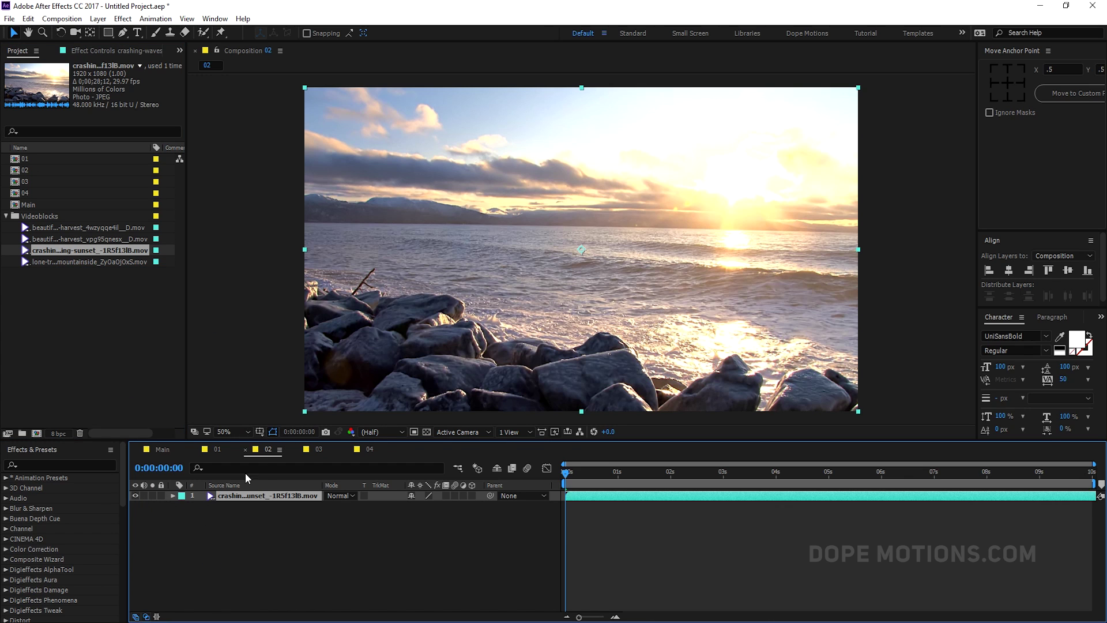
In composition 03, replace the old layer with the second wheat-field clip
{"action": "left_click", "coordinate": [316, 453]}
{"action": "left_click", "coordinate": [266, 495]}
{"action": "key", "text": "Delete"}
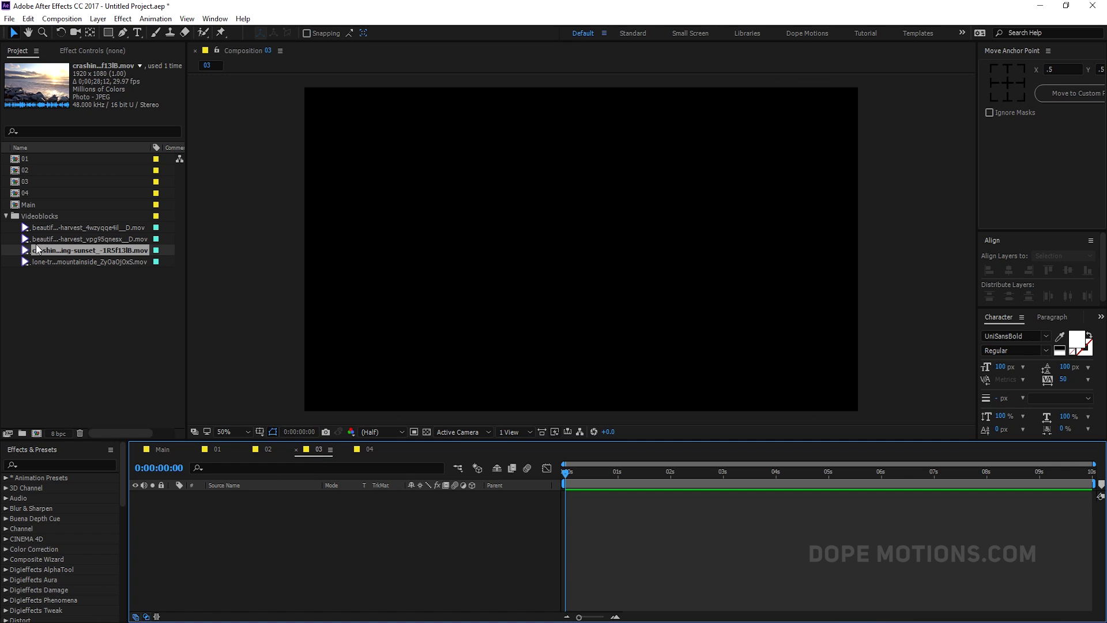
{"action": "left_click", "coordinate": [46, 260]}
{"action": "left_click", "coordinate": [45, 238]}
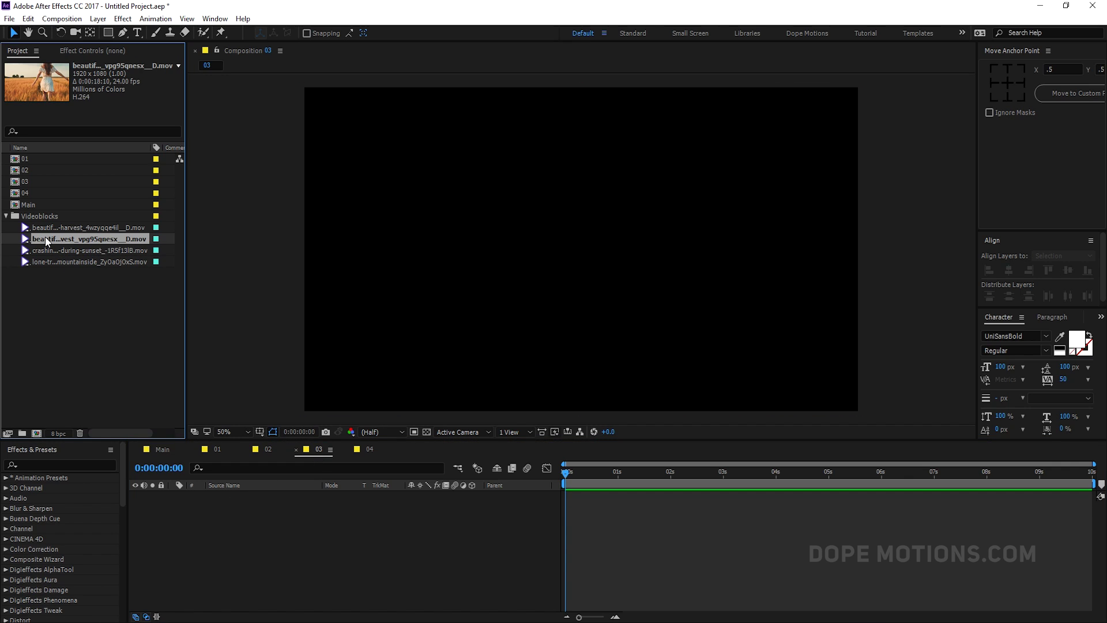
{"action": "left_click_drag", "start_coordinate": [45, 238], "coordinate": [219, 499]}
In composition 04, replace the old layer with the lone-tree clip
{"action": "left_click", "coordinate": [370, 448]}
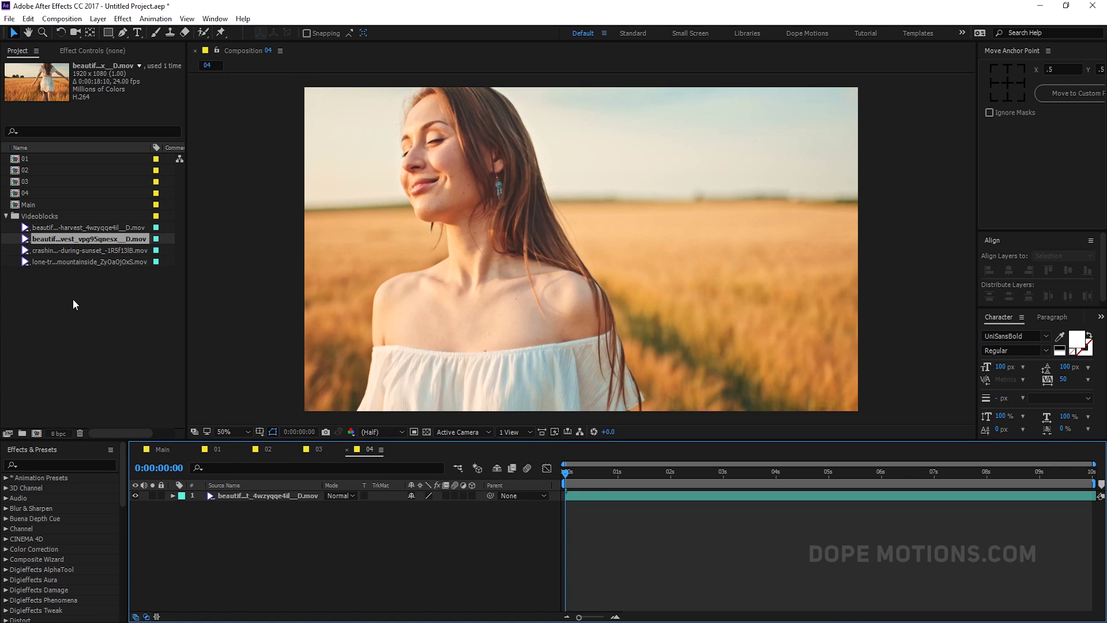
{"action": "left_click", "coordinate": [236, 496]}
{"action": "key", "text": "Delete"}
{"action": "left_click", "coordinate": [50, 261]}
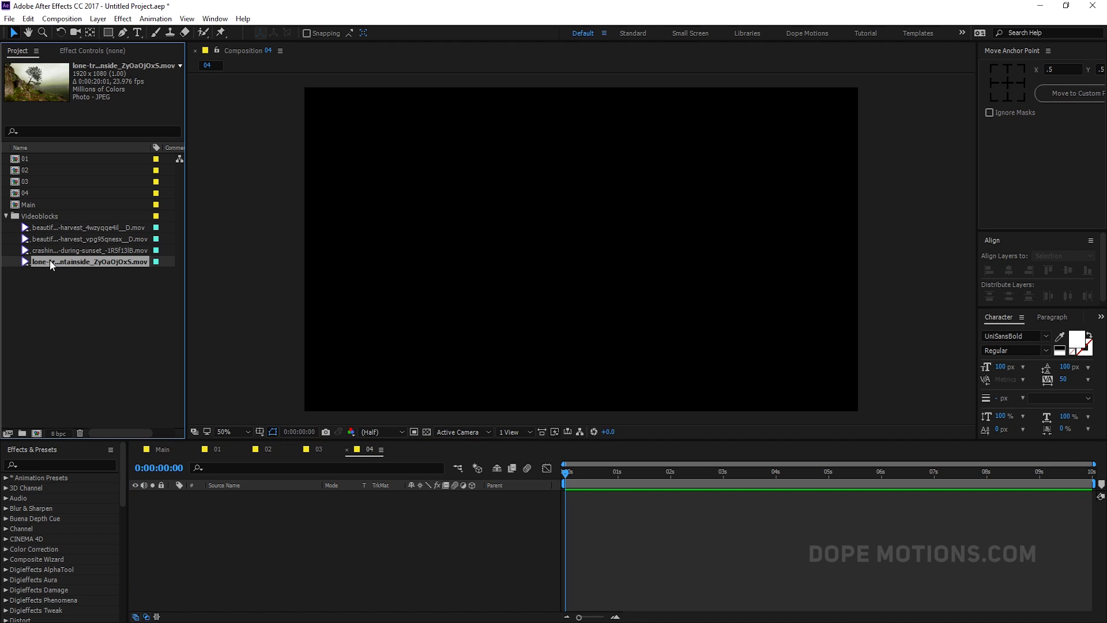
{"action": "left_click_drag", "start_coordinate": [49, 261], "coordinate": [289, 574]}
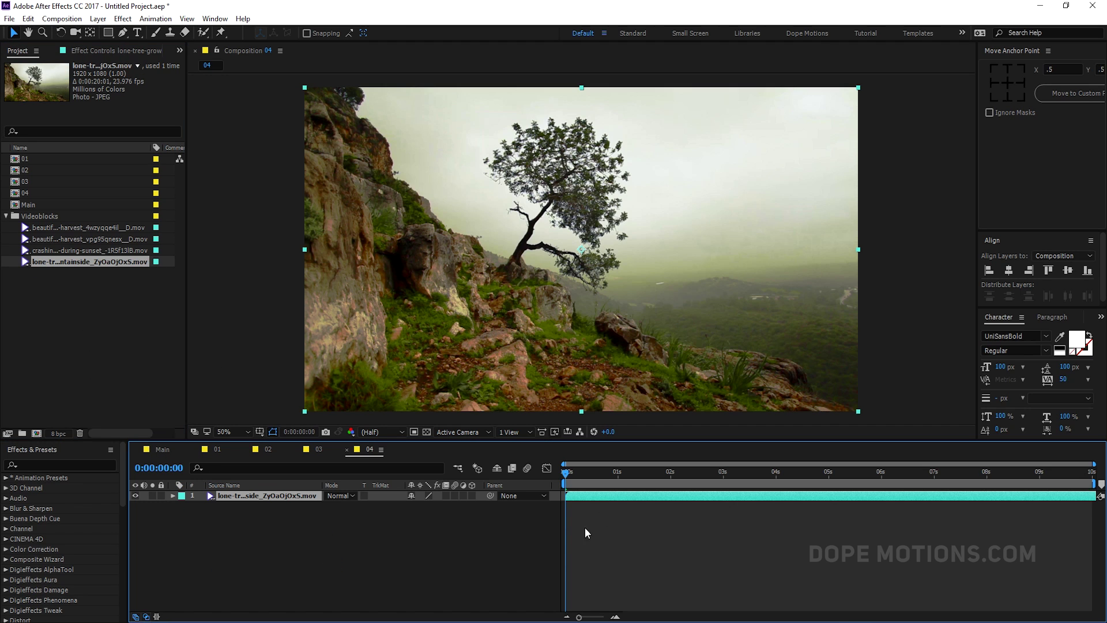
Add compositions 01–04 as layers in the Main composition
{"action": "left_click", "coordinate": [162, 449]}
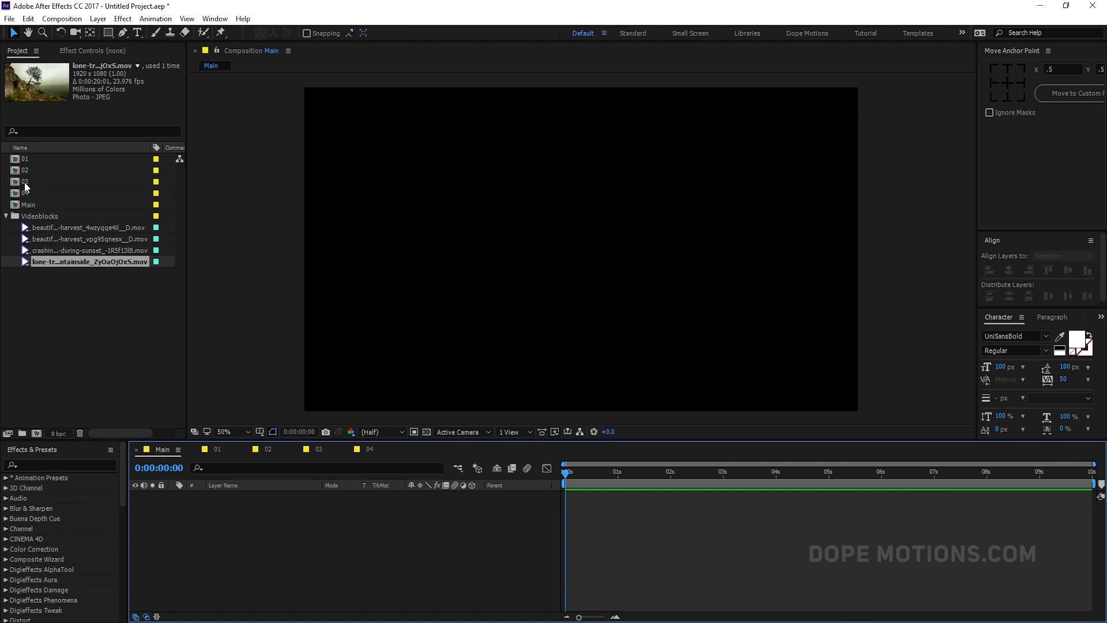
{"action": "left_click", "coordinate": [25, 158]}
{"action": "left_click", "coordinate": [32, 192], "text": "shift"}
{"action": "left_click_drag", "start_coordinate": [29, 170], "coordinate": [226, 520]}
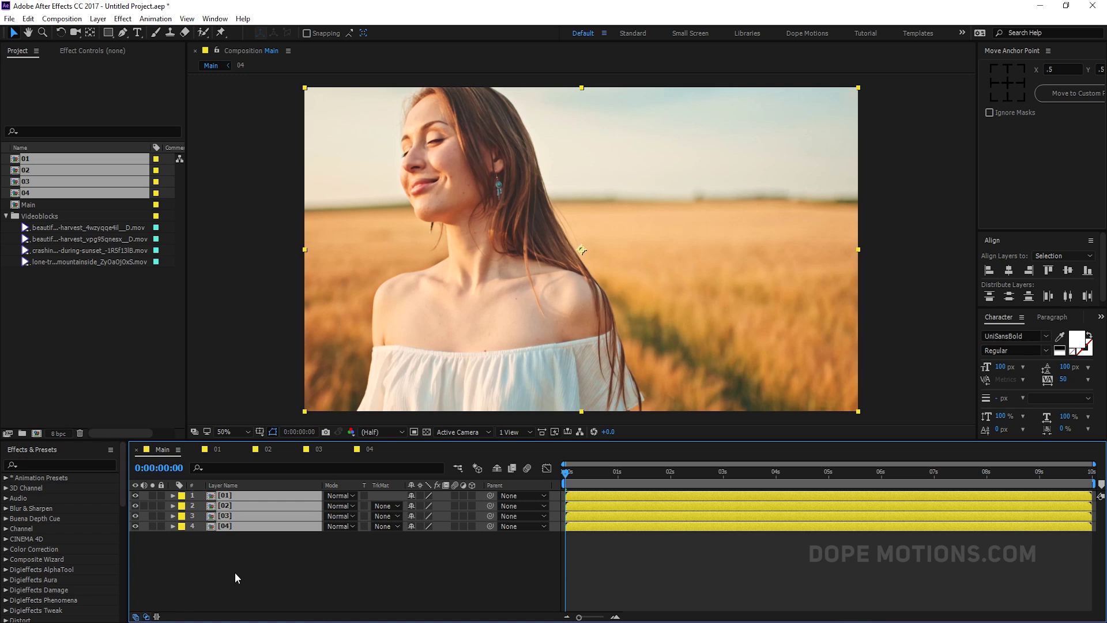
Set the Scale of all four layers to 50%
{"action": "key", "text": "s"}
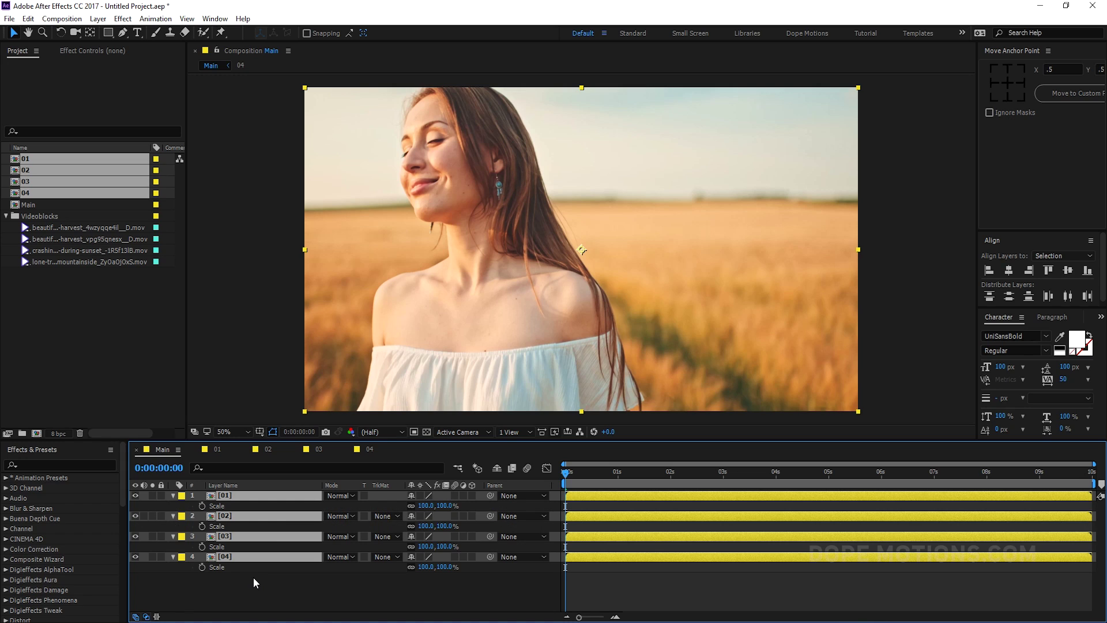
{"action": "left_click", "coordinate": [443, 506]}
{"action": "type", "text": "50"}
{"action": "key", "text": "Return"}
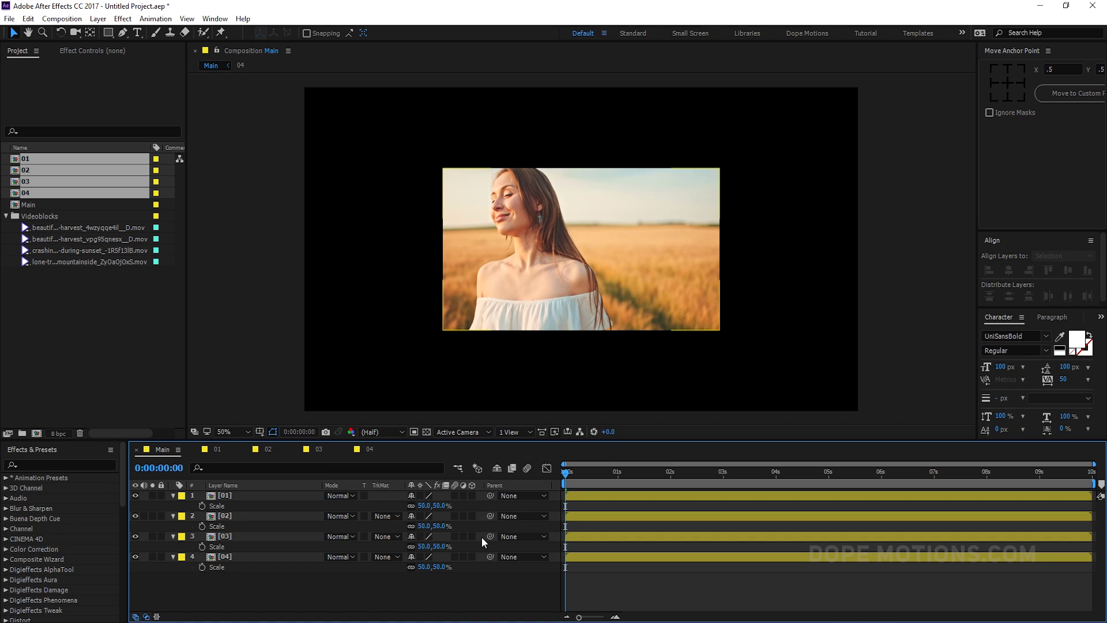
Align clip 01 to the top-left corner and clip 02 to the bottom-left corner
{"action": "left_click", "coordinate": [569, 266]}
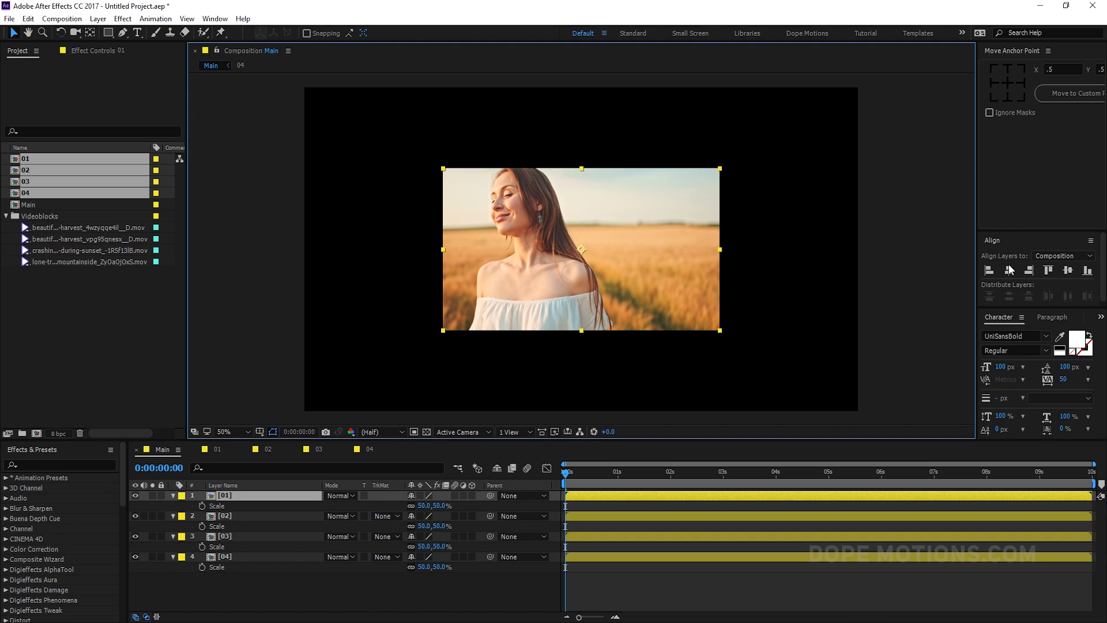
{"action": "left_click", "coordinate": [991, 271]}
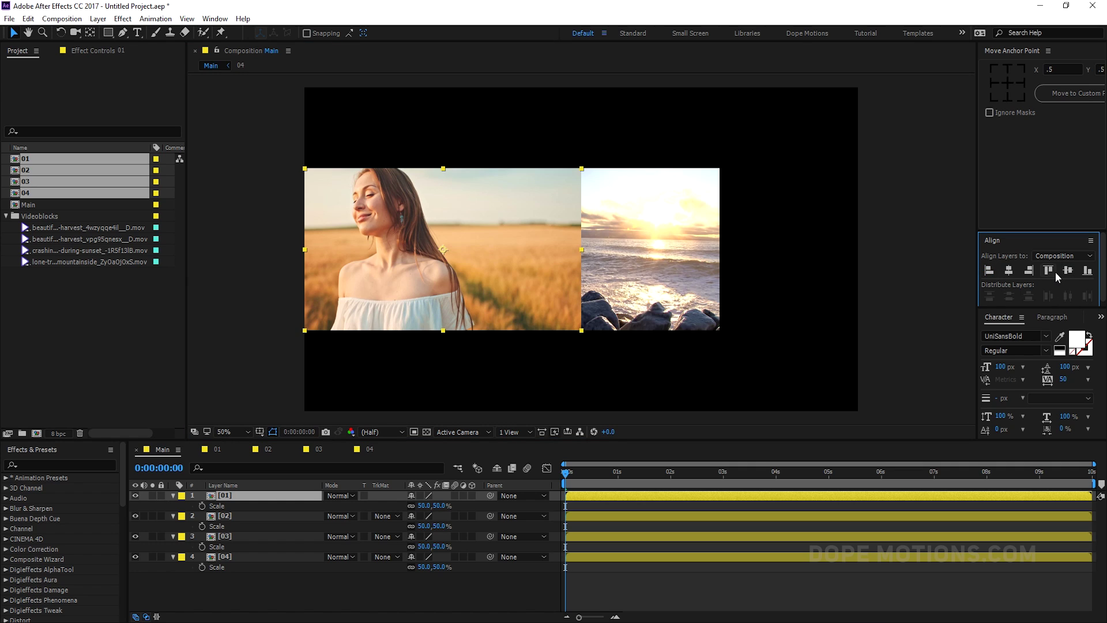
{"action": "left_click", "coordinate": [1049, 271]}
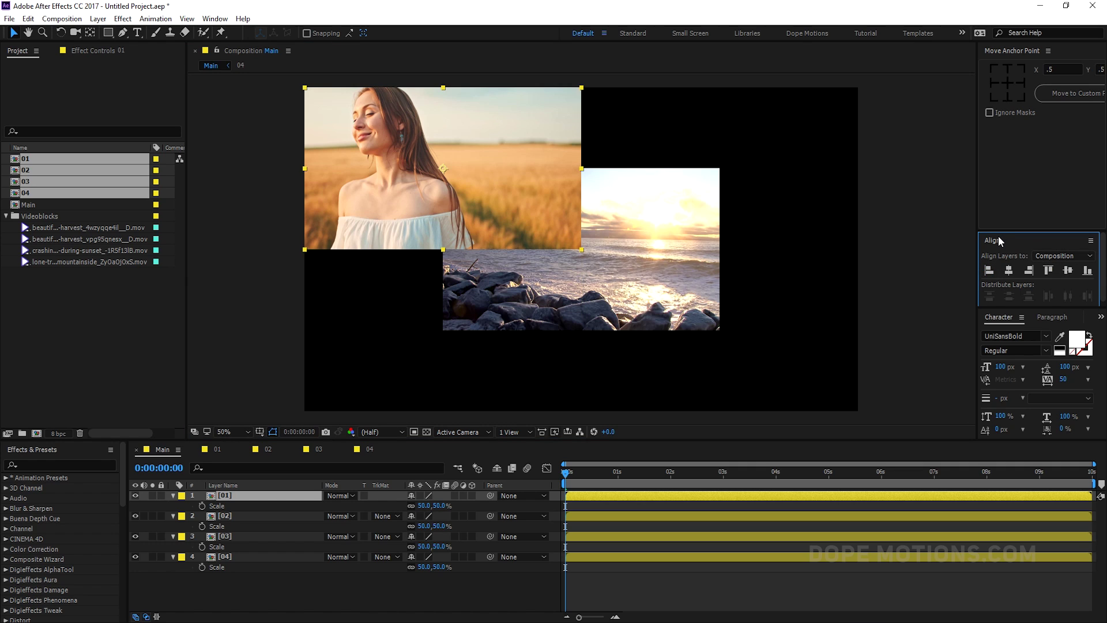
{"action": "left_click", "coordinate": [215, 18]}
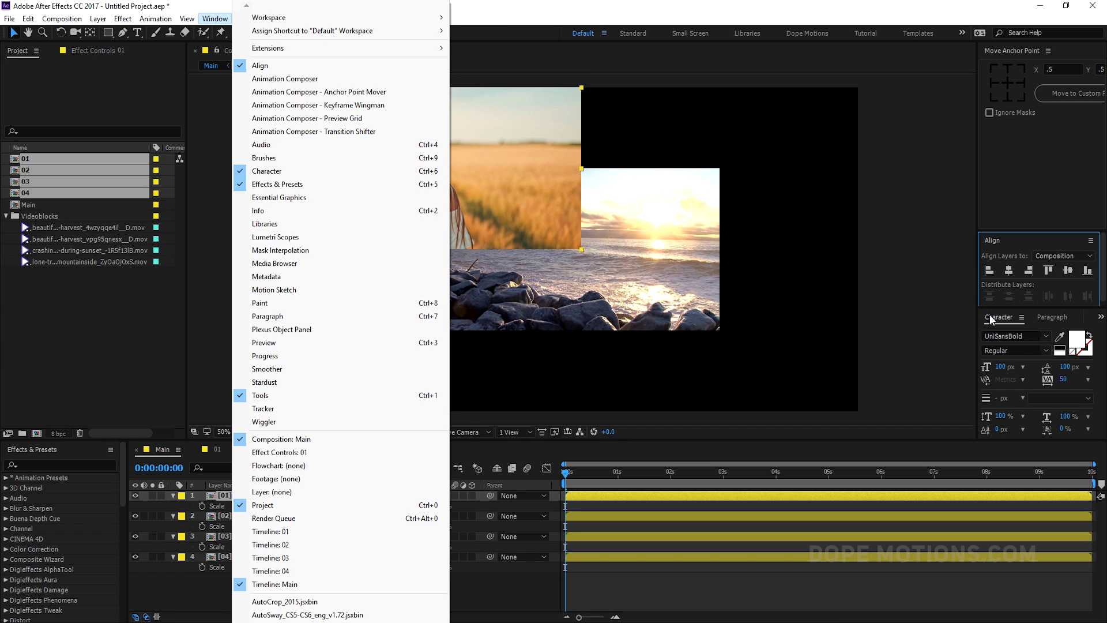
{"action": "left_click", "coordinate": [646, 278]}
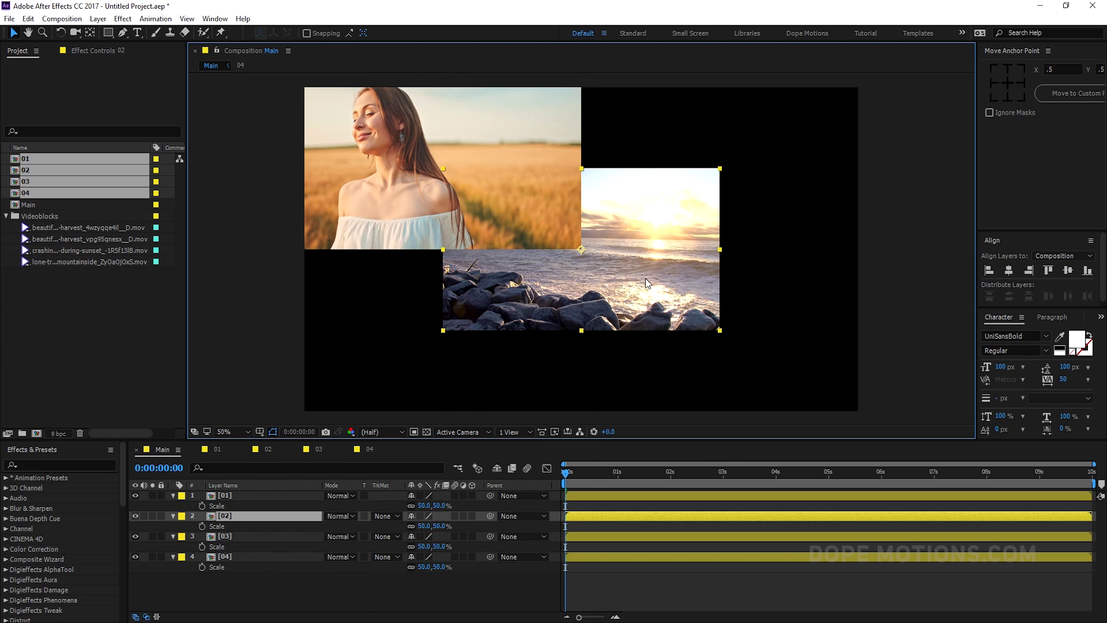
{"action": "left_click", "coordinate": [988, 270]}
{"action": "left_click", "coordinate": [1087, 271]}
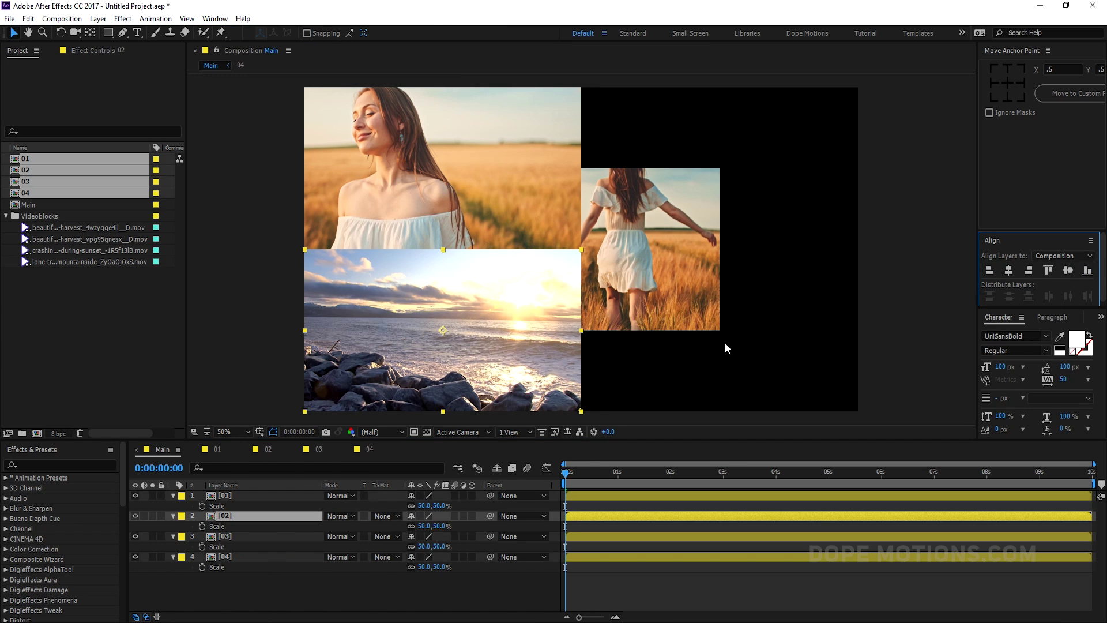
Align clip 03 to the bottom-right corner and clip 04 to the top-right corner
{"action": "left_click", "coordinate": [667, 260]}
{"action": "left_click", "coordinate": [1029, 270]}
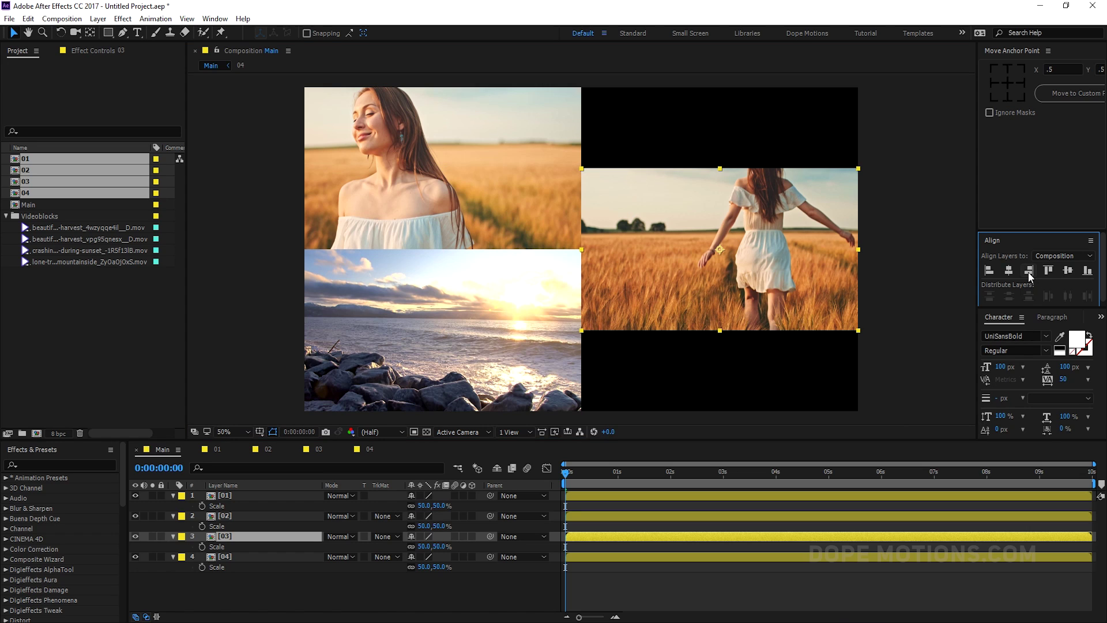
{"action": "left_click", "coordinate": [1087, 271]}
{"action": "left_click", "coordinate": [652, 199]}
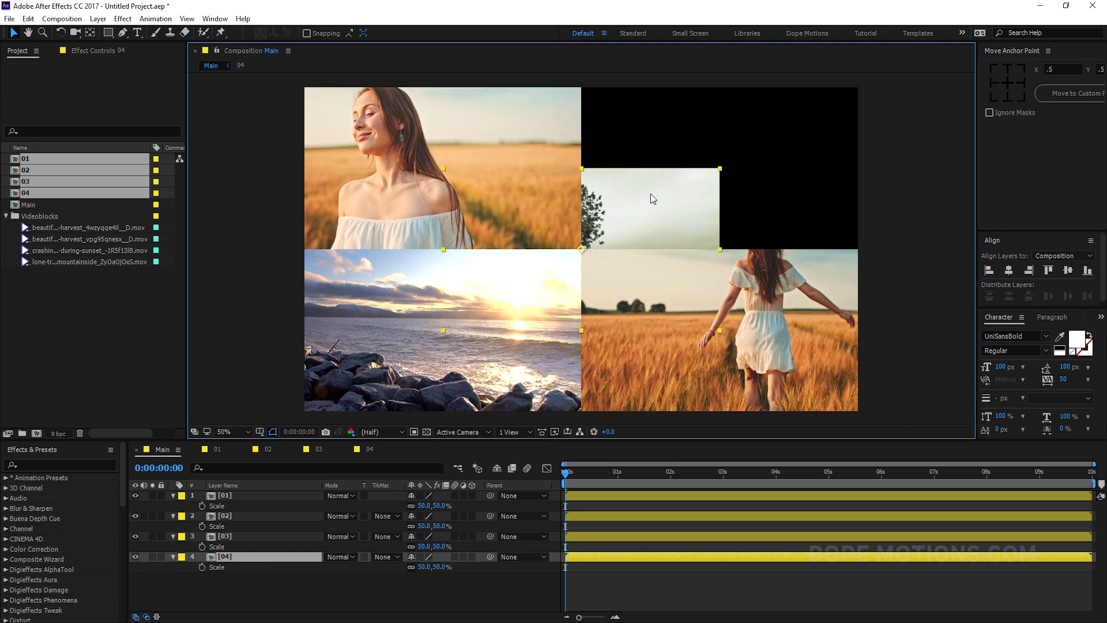
{"action": "left_click", "coordinate": [1027, 270]}
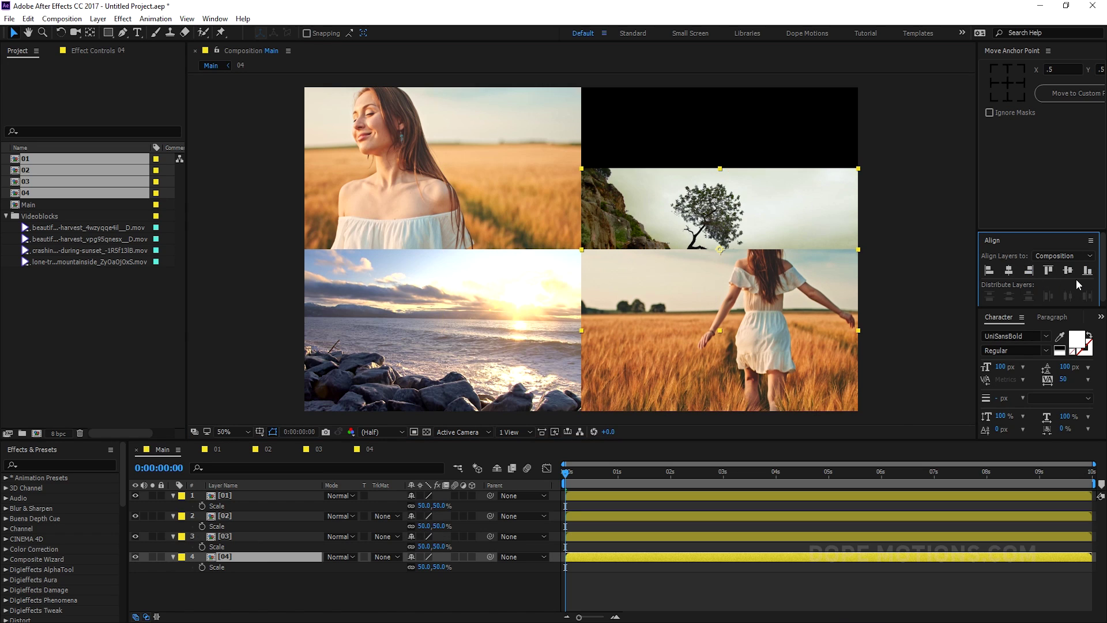
{"action": "left_click", "coordinate": [1049, 270]}
{"action": "left_click", "coordinate": [346, 597]}
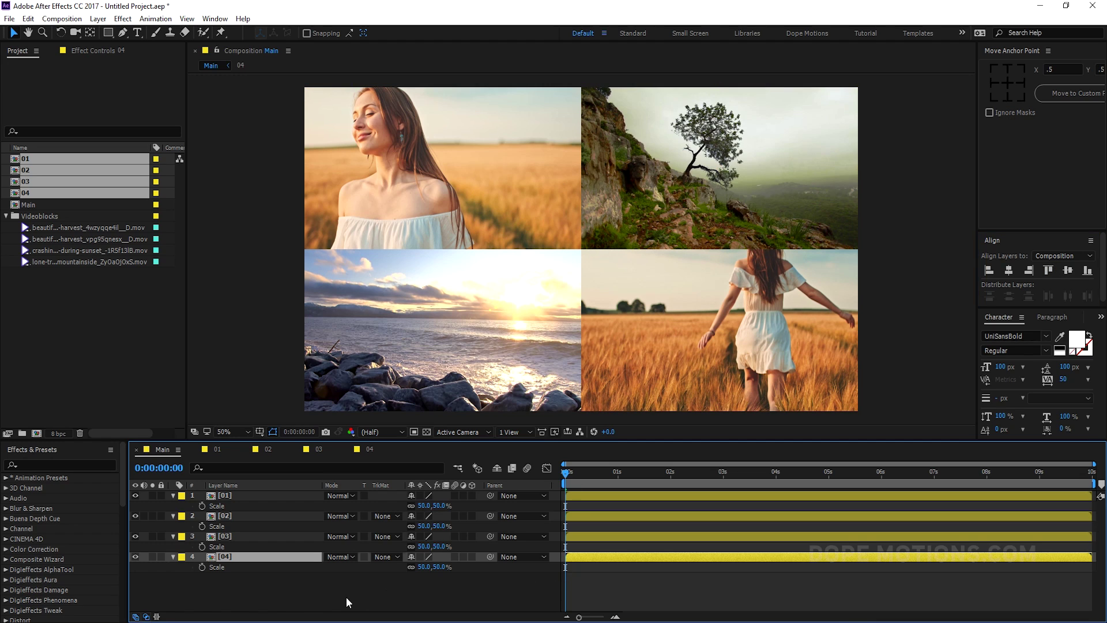
{"action": "left_click", "coordinate": [415, 192]}
Add a Null Object layer and move Null 1 to the top of the stack
{"action": "left_click", "coordinate": [656, 309]}
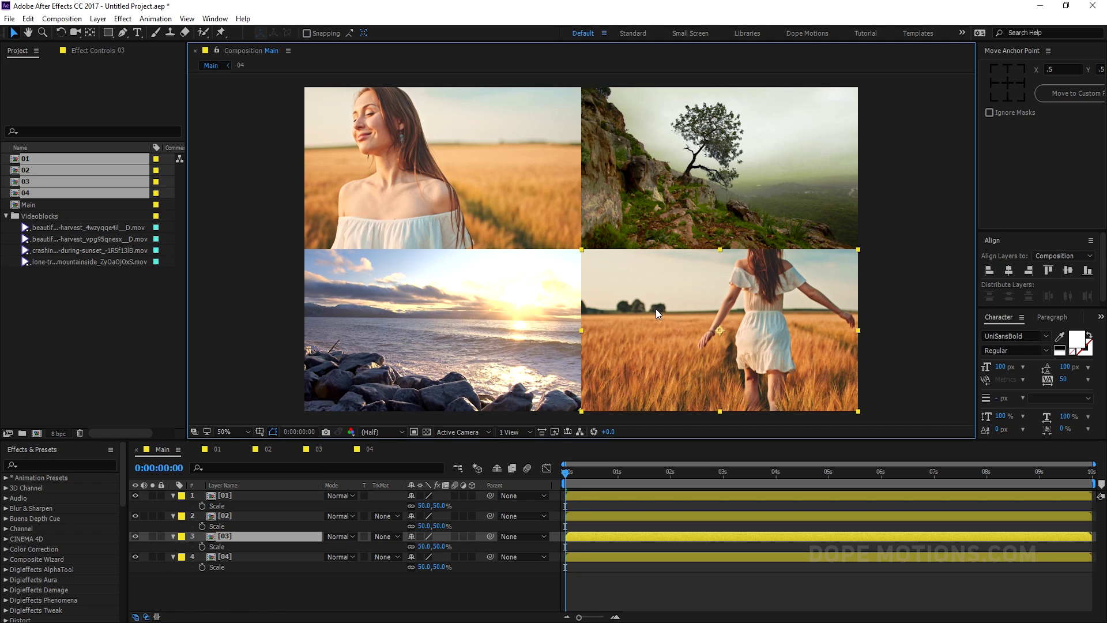
{"action": "right_click", "coordinate": [240, 580]}
{"action": "mouse_move", "coordinate": [311, 449]}
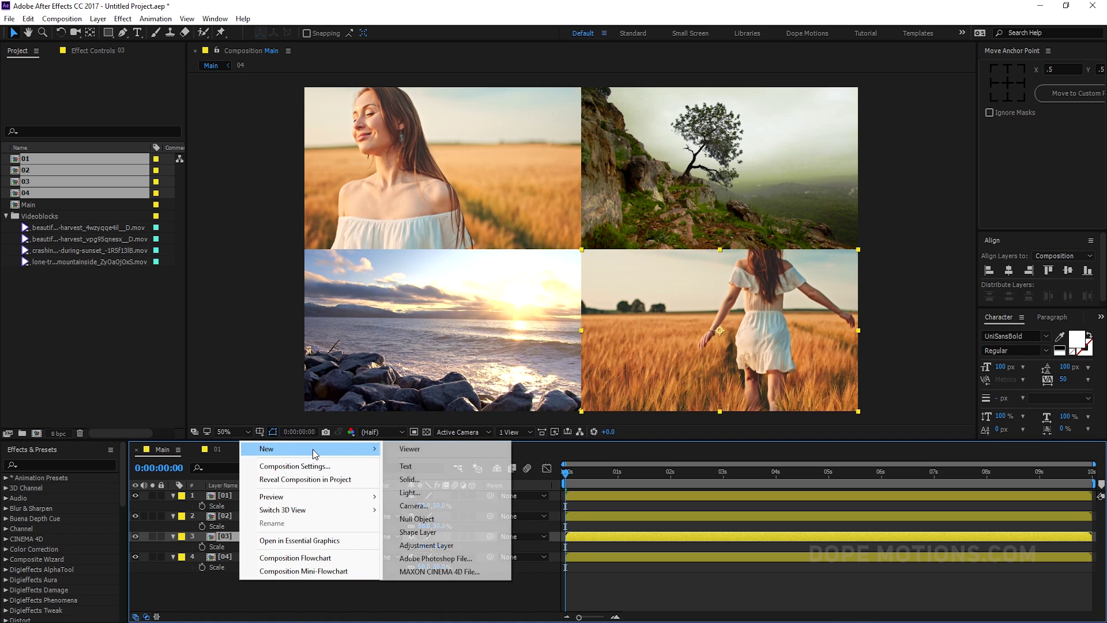
{"action": "left_click", "coordinate": [438, 520]}
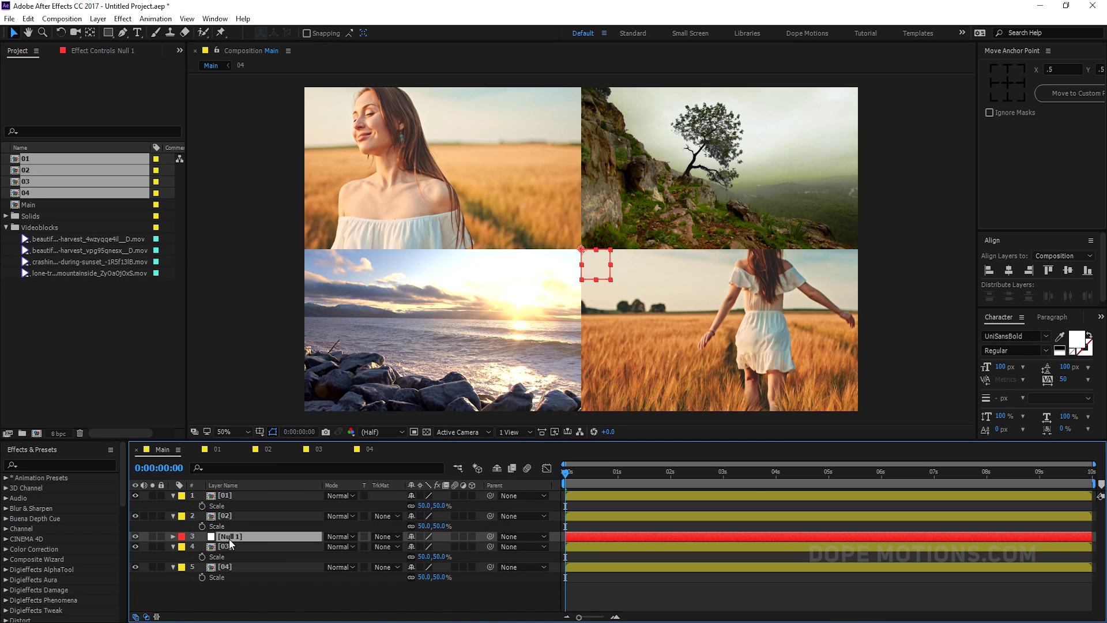
{"action": "left_click_drag", "start_coordinate": [229, 539], "coordinate": [223, 500]}
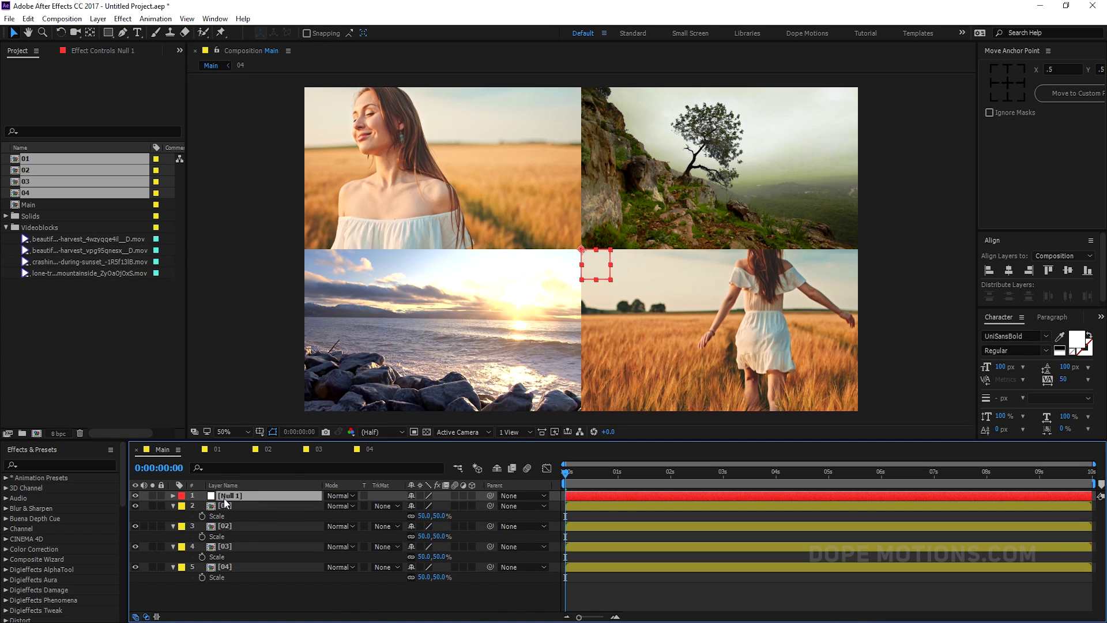
Set Null 1's Anchor Point to 50, 50
{"action": "key", "text": "a"}
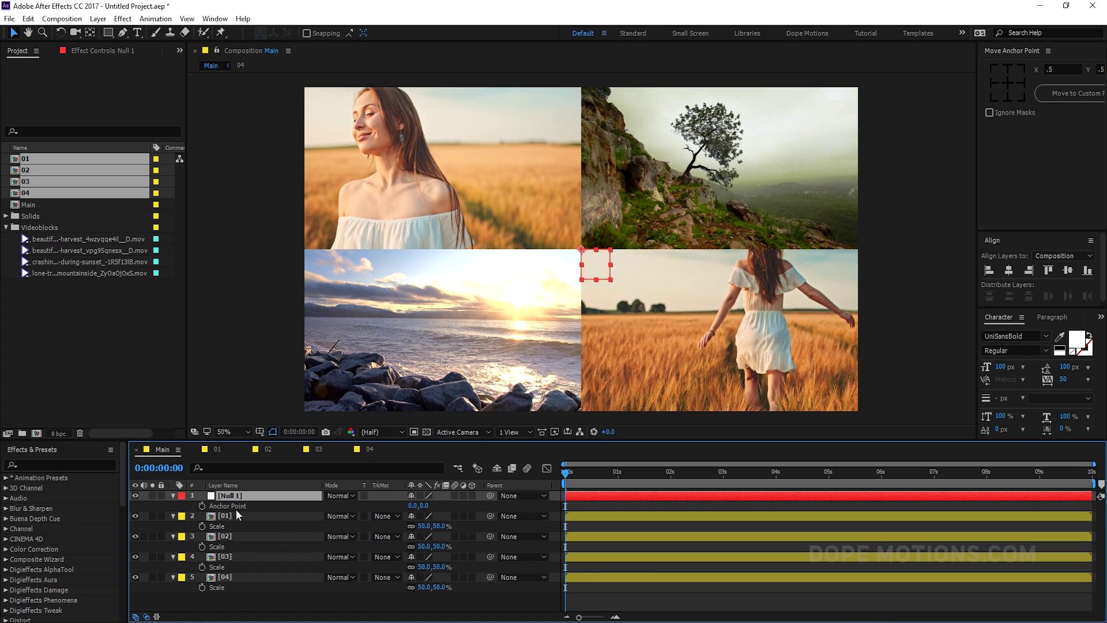
{"action": "left_click", "coordinate": [426, 506]}
{"action": "type", "text": "50"}
{"action": "left_click", "coordinate": [413, 505]}
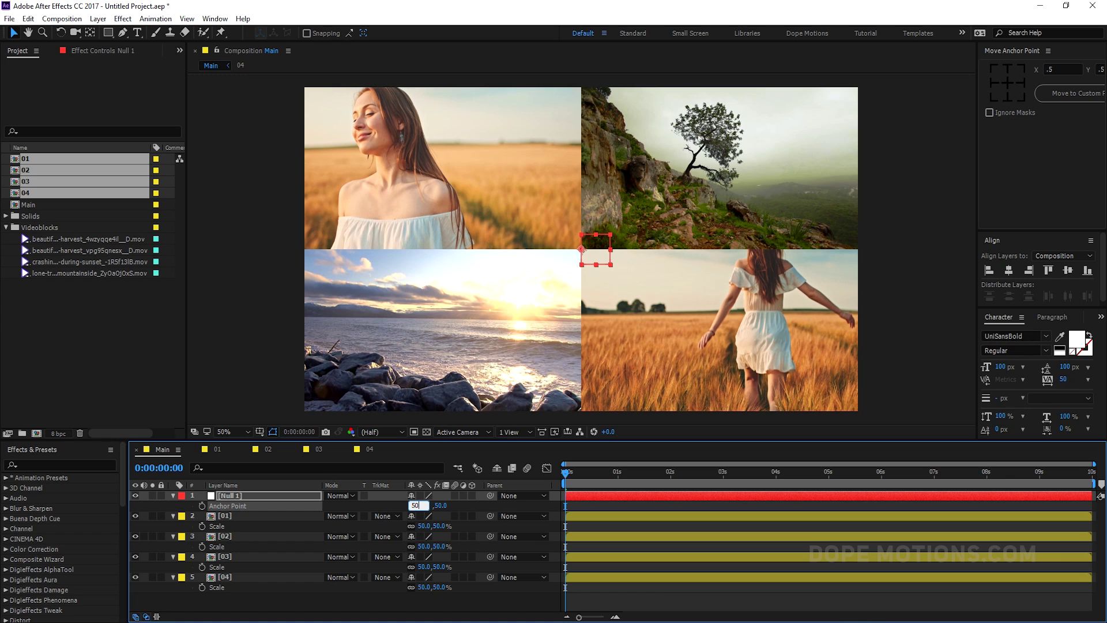
{"action": "left_click", "coordinate": [306, 598]}
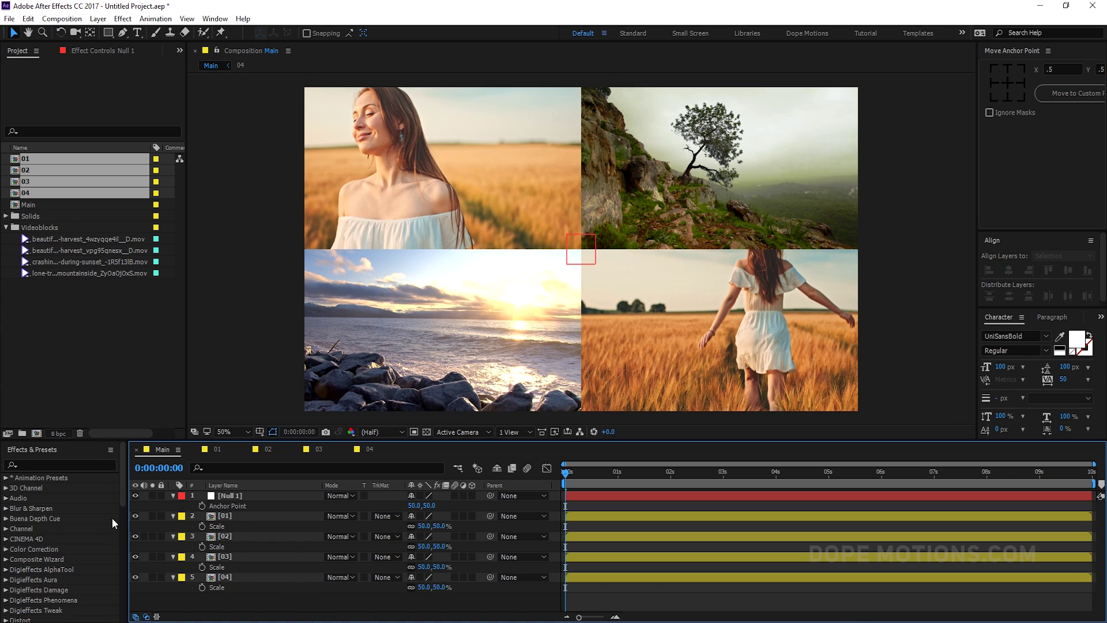
Hide Null 1 and parent clip layers 01–04 to it
{"action": "left_click", "coordinate": [135, 496]}
{"action": "left_click", "coordinate": [261, 495]}
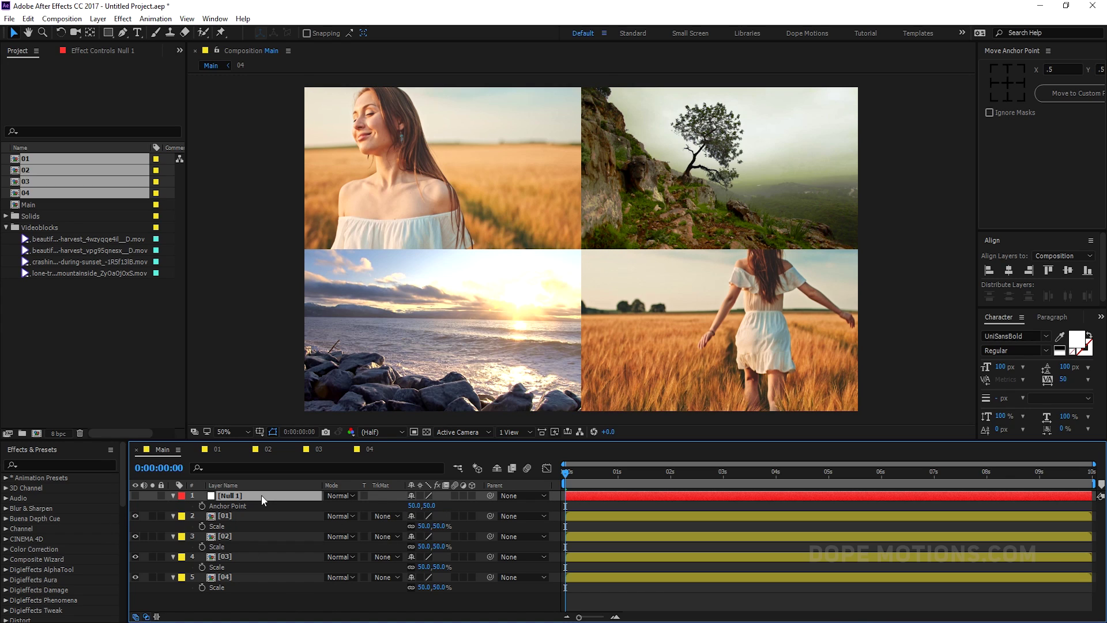
{"action": "key", "text": "ctrl+a"}
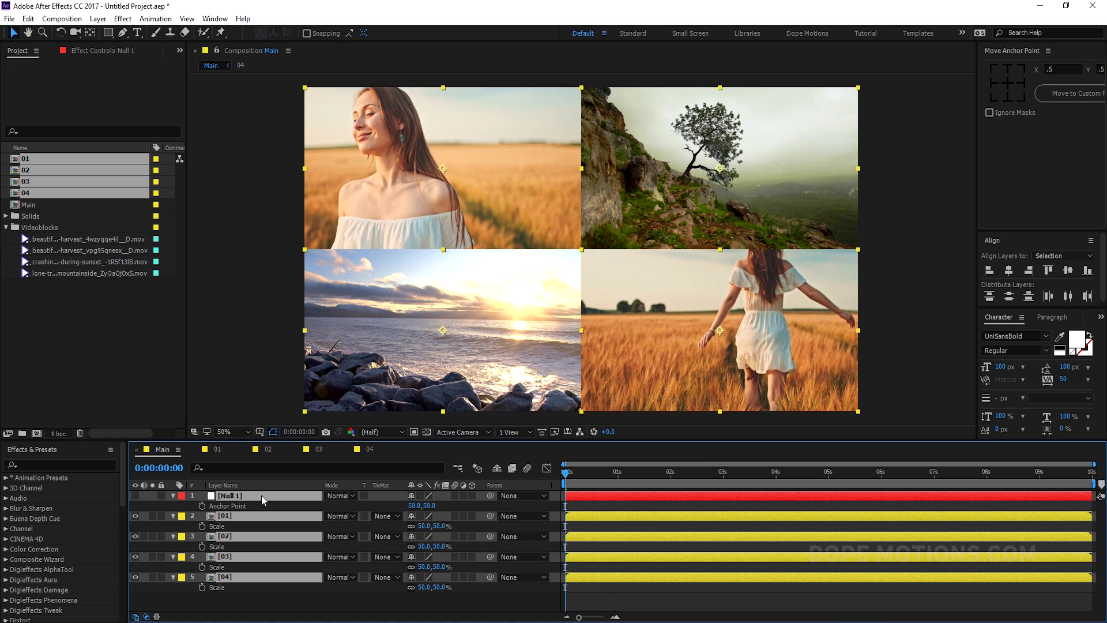
{"action": "key", "text": "u"}
{"action": "left_click", "coordinate": [209, 586]}
{"action": "left_click", "coordinate": [256, 495]}
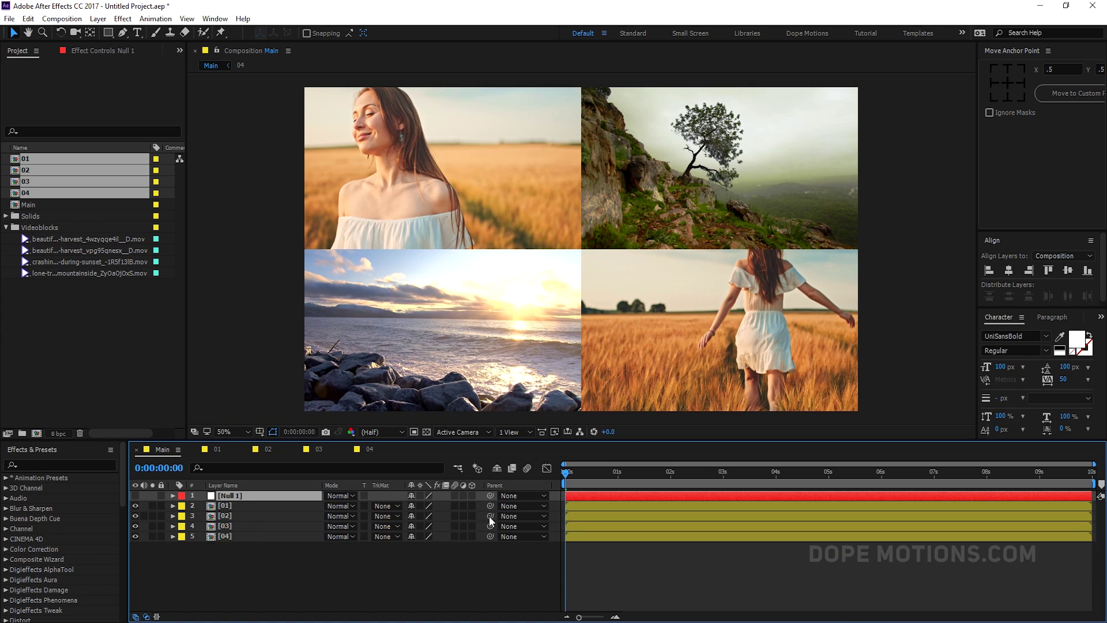
{"action": "left_click_drag", "start_coordinate": [222, 558], "coordinate": [238, 508]}
{"action": "left_click_drag", "start_coordinate": [490, 506], "coordinate": [234, 495]}
Unhide the null, test-move it to confirm the grid follows, then undo
{"action": "left_click", "coordinate": [135, 495]}
{"action": "left_click_drag", "start_coordinate": [581, 254], "coordinate": [559, 297]}
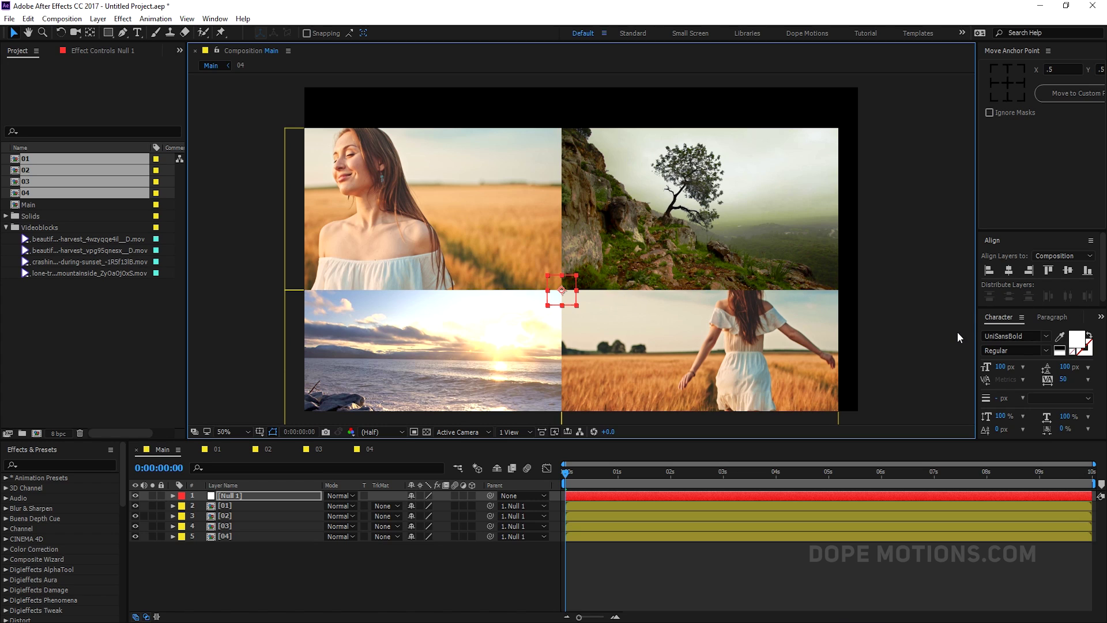
{"action": "key", "text": "ctrl+z"}
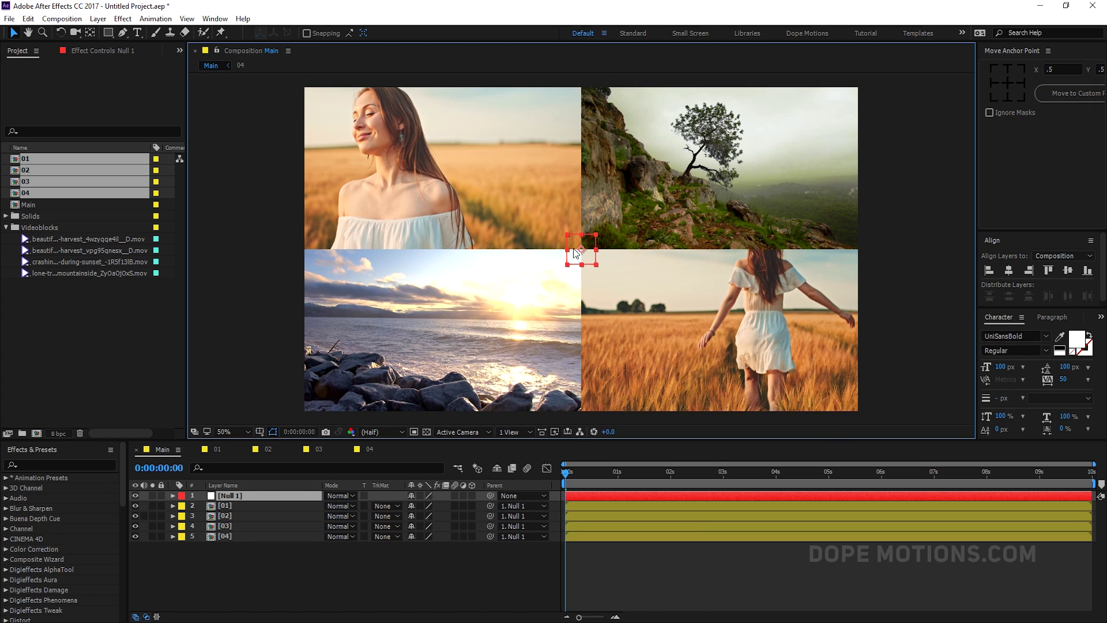
Rename Null 1 to 'Controller' and display its Position and Scale rows
{"action": "left_click", "coordinate": [233, 495]}
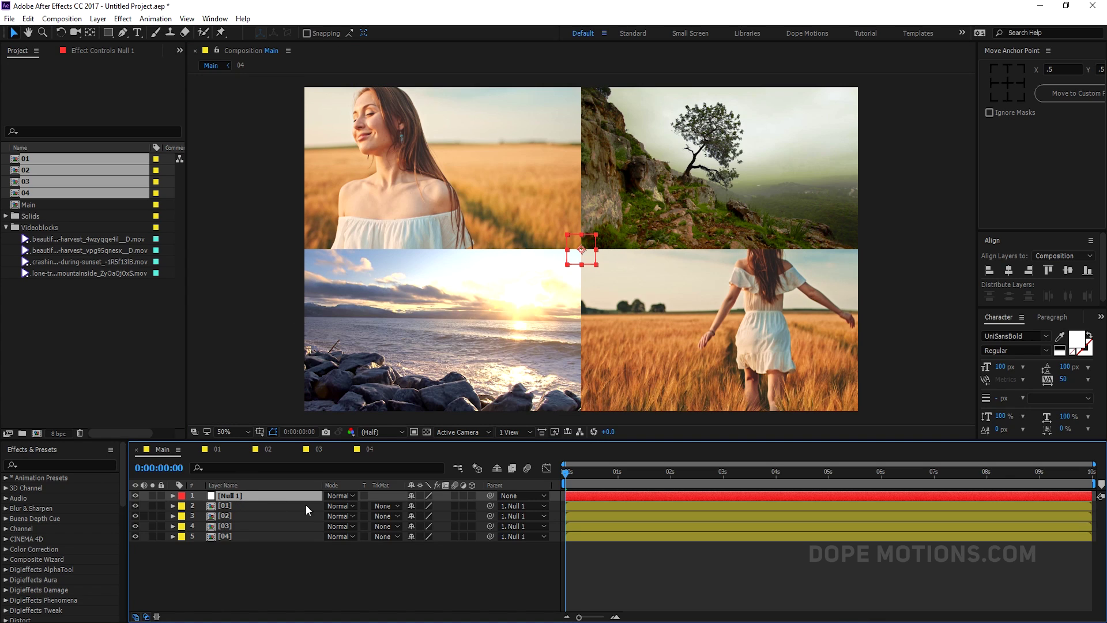
{"action": "key", "text": "Return"}
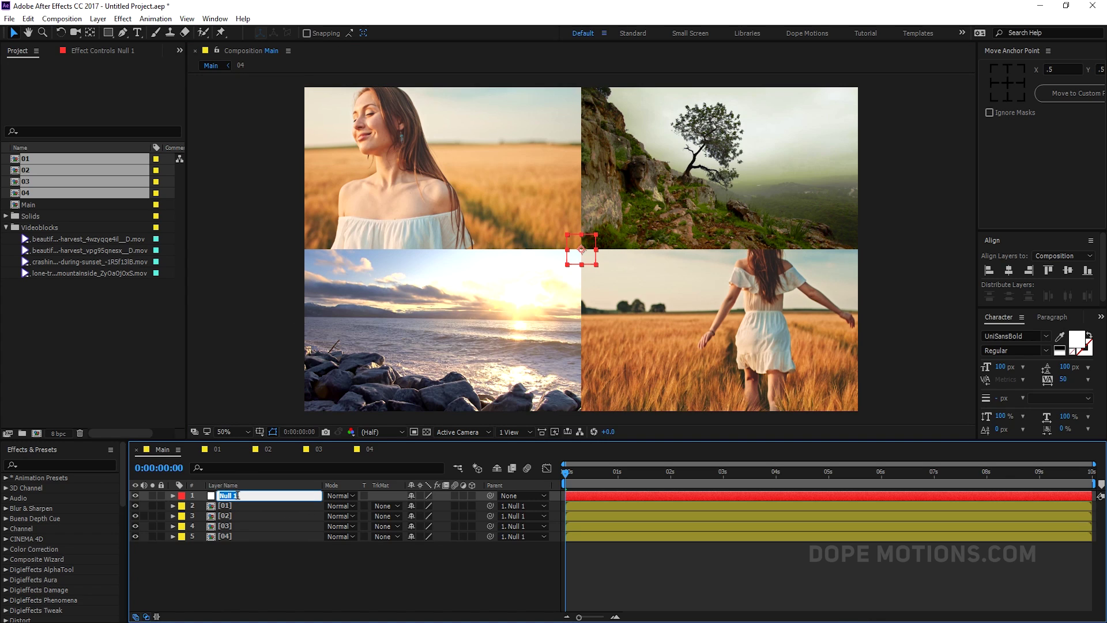
{"action": "type", "text": "Controller"}
{"action": "key", "text": "Return"}
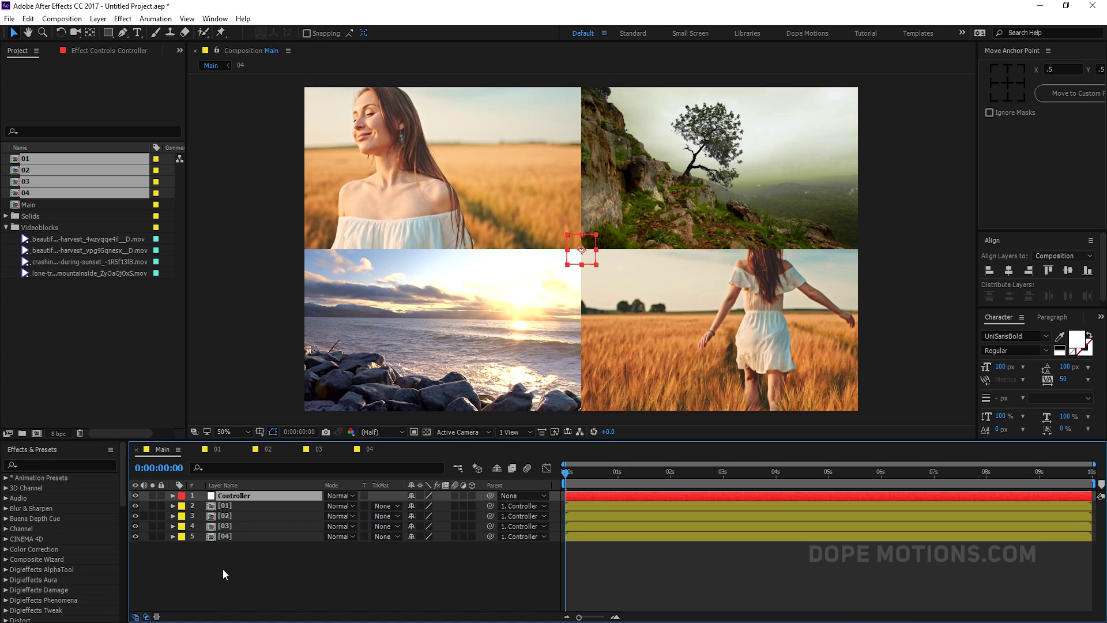
{"action": "key", "text": "p"}
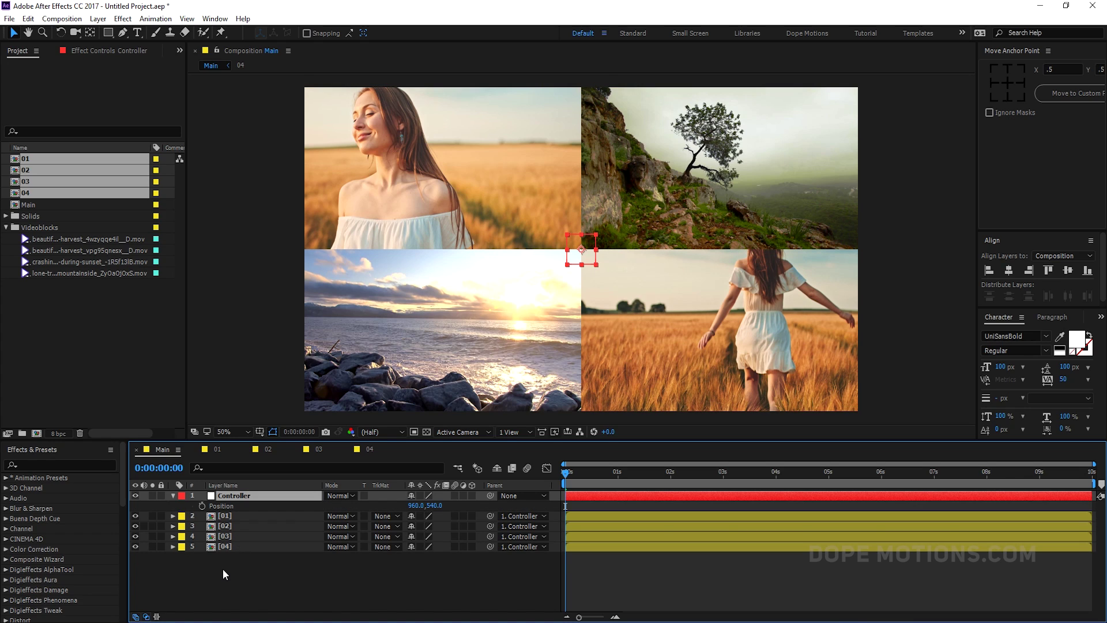
{"action": "key", "text": "shift+s"}
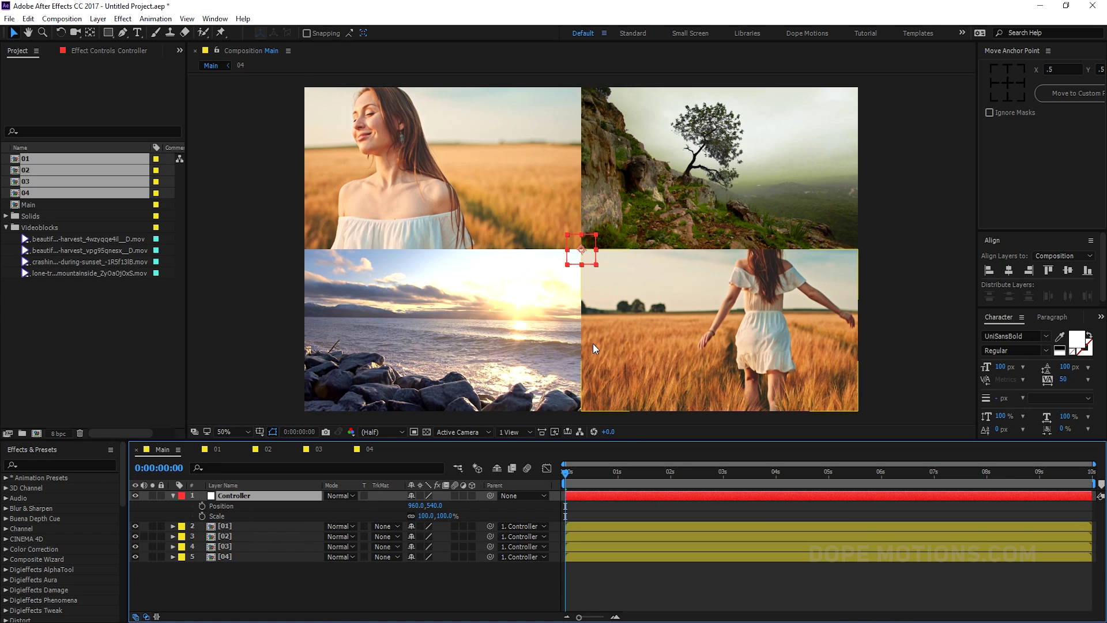
Start Position and Scale keyframes on the Controller and set Scale to 200%
{"action": "left_click", "coordinate": [202, 506]}
{"action": "left_click", "coordinate": [203, 516]}
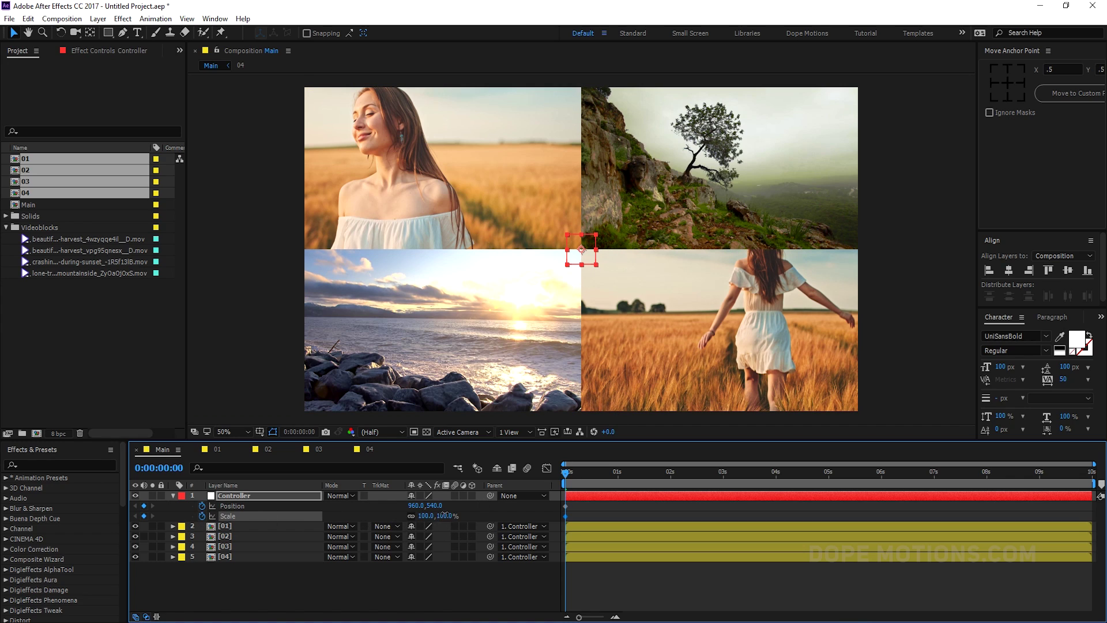
{"action": "left_click", "coordinate": [444, 515]}
{"action": "key", "text": "Return"}
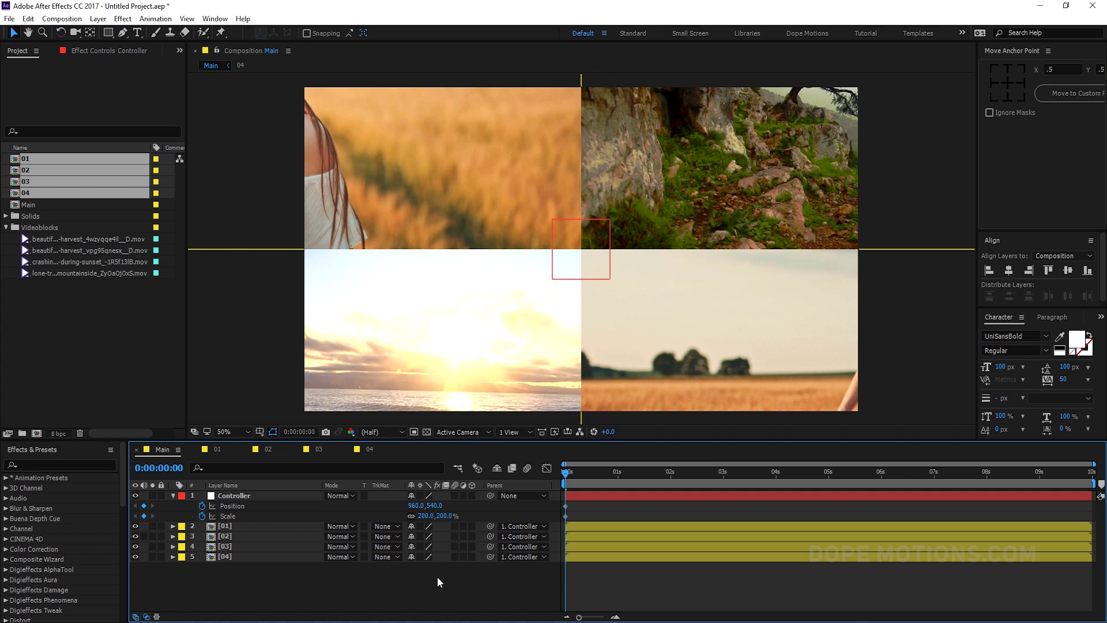
Set the Controller's Position to 1920, 1080 so clip 01 fills the frame
{"action": "left_click_drag", "start_coordinate": [417, 506], "coordinate": [1003, 538]}
{"action": "left_click", "coordinate": [413, 506]}
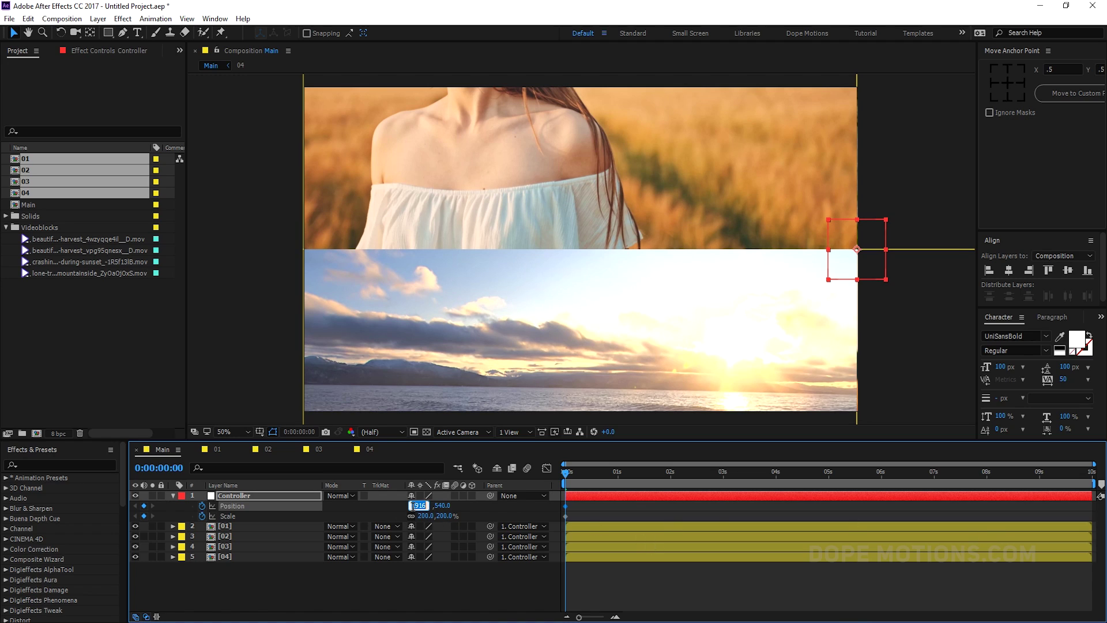
{"action": "type", "text": "1920"}
{"action": "left_click", "coordinate": [439, 506]}
{"action": "type", "text": "1"}
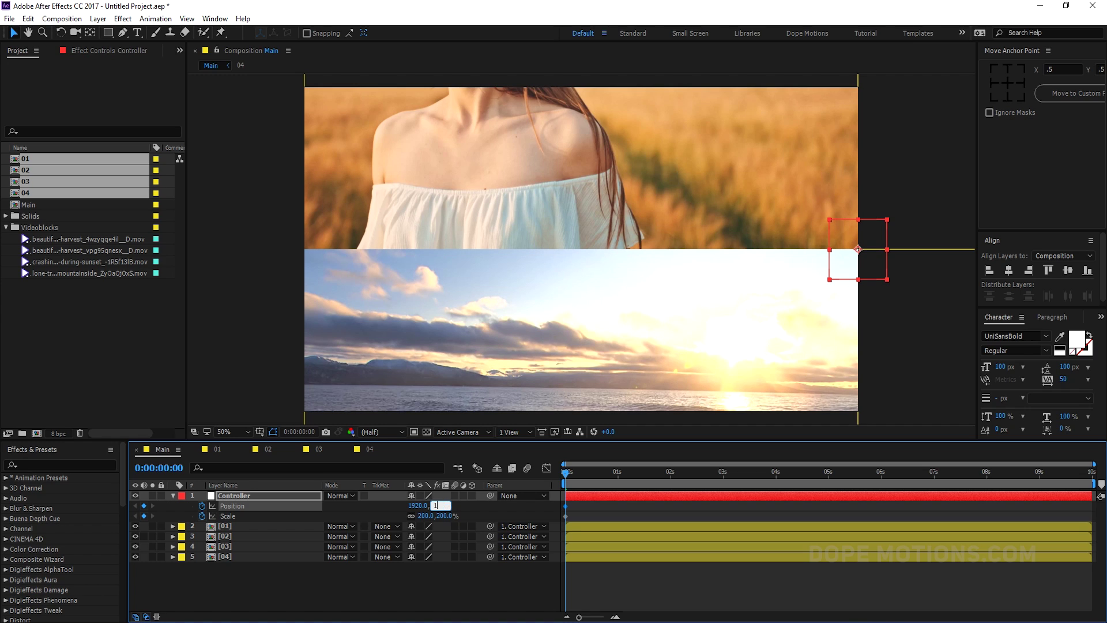
{"action": "key", "text": "Return"}
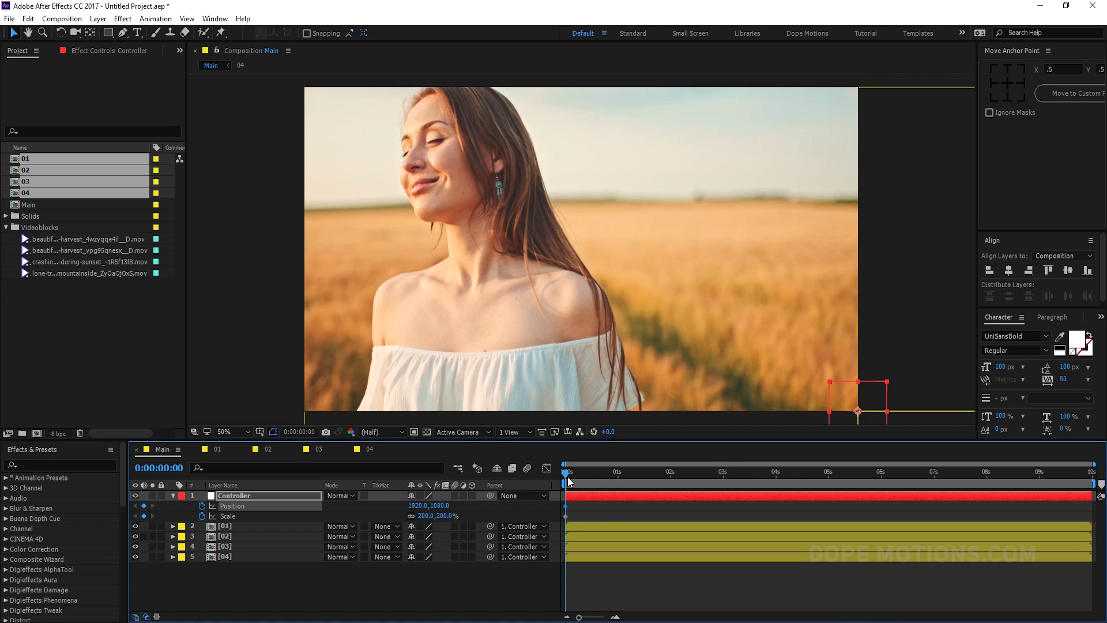
Add Position and Scale keyframes for the Controller at the 1-second mark
{"action": "left_click_drag", "start_coordinate": [569, 480], "coordinate": [620, 482]}
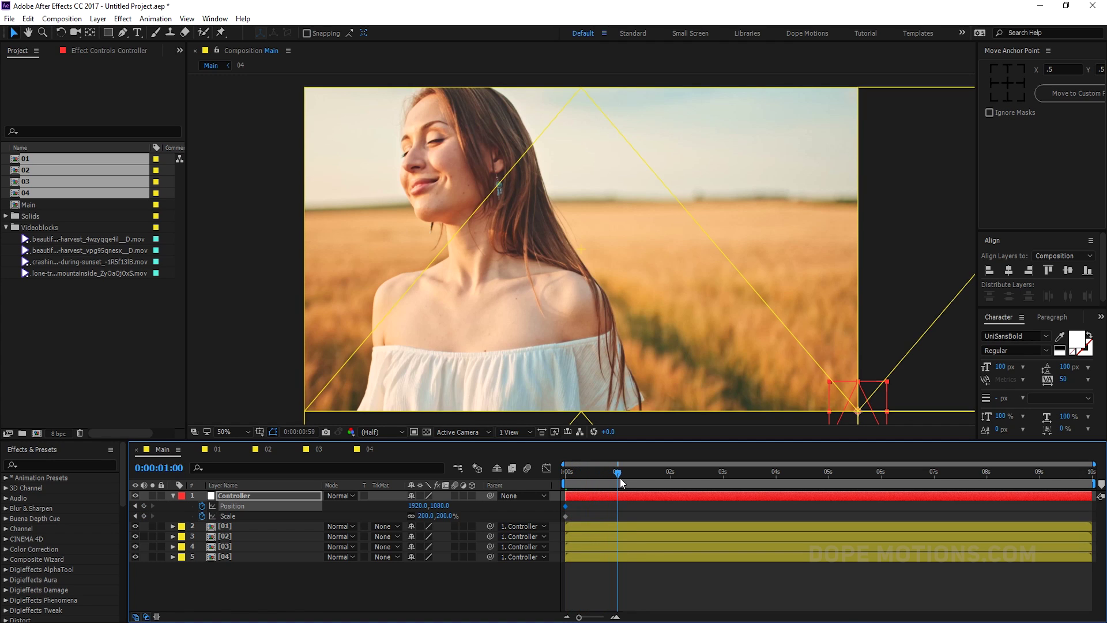
{"action": "left_click", "coordinate": [143, 506]}
{"action": "left_click", "coordinate": [144, 515]}
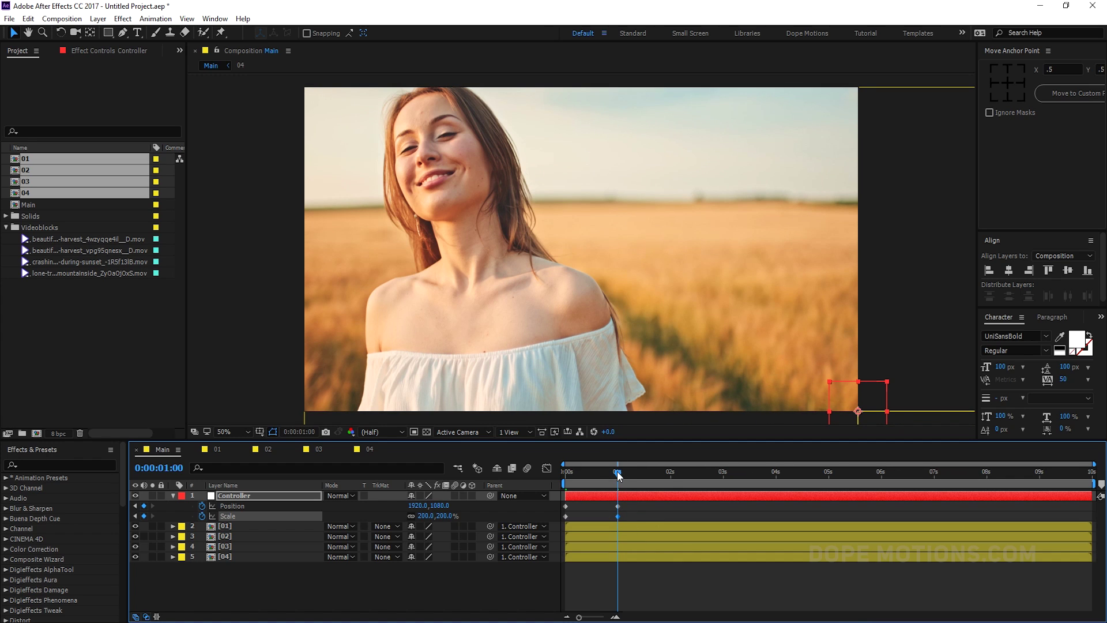
At 0:00:02:00, key the Controller at 100% scale and Position 960, 540
{"action": "left_click_drag", "start_coordinate": [617, 474], "coordinate": [670, 477]}
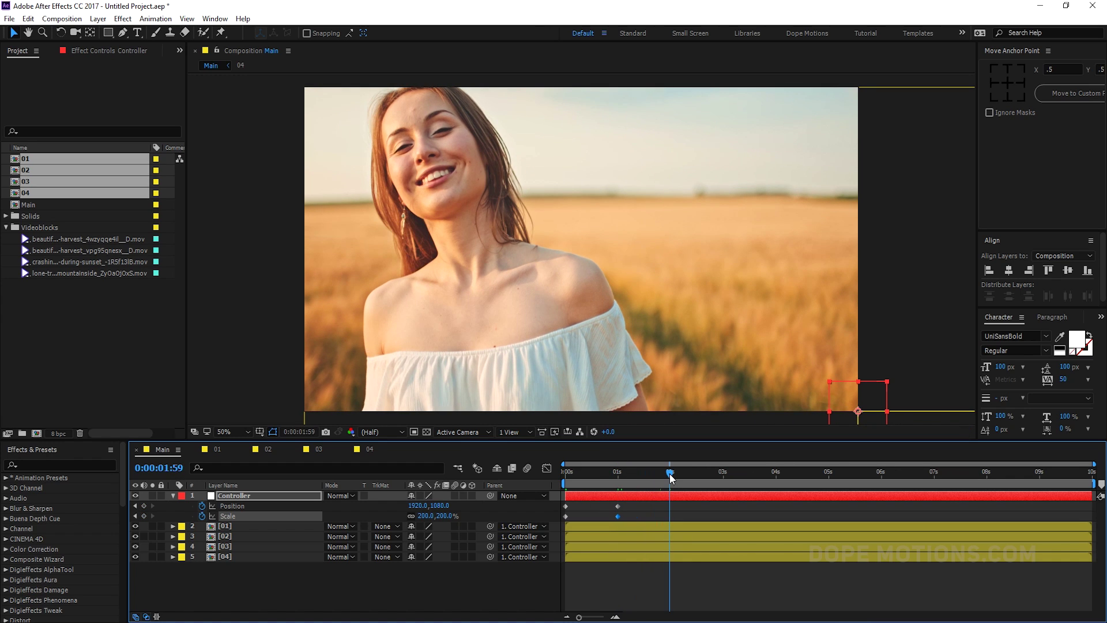
{"action": "left_click", "coordinate": [671, 476]}
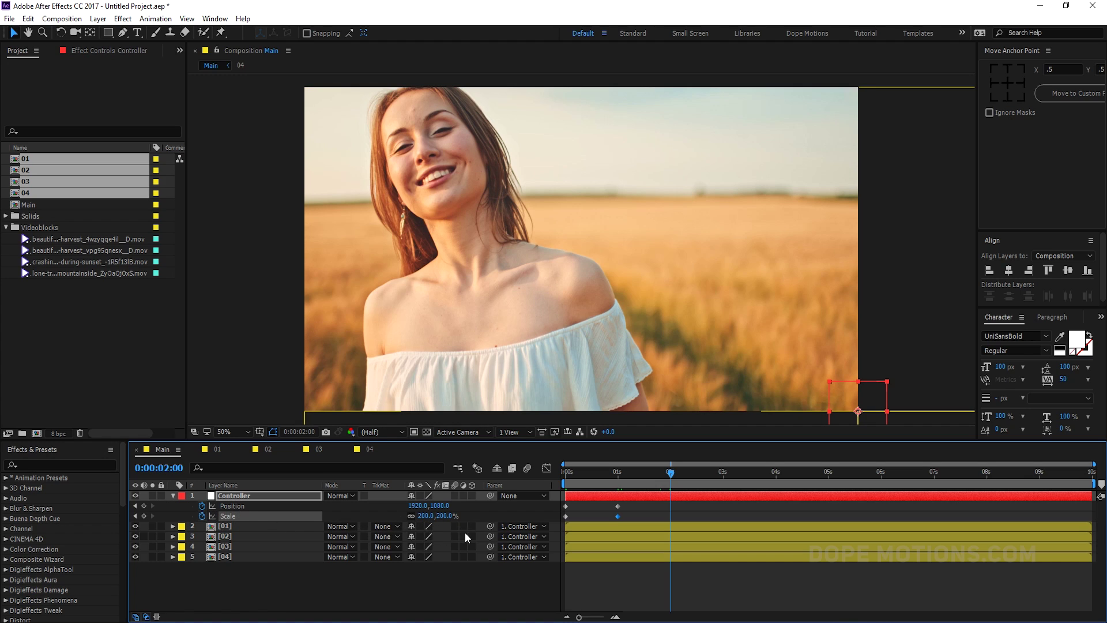
{"action": "left_click", "coordinate": [446, 516]}
{"action": "left_click", "coordinate": [623, 586]}
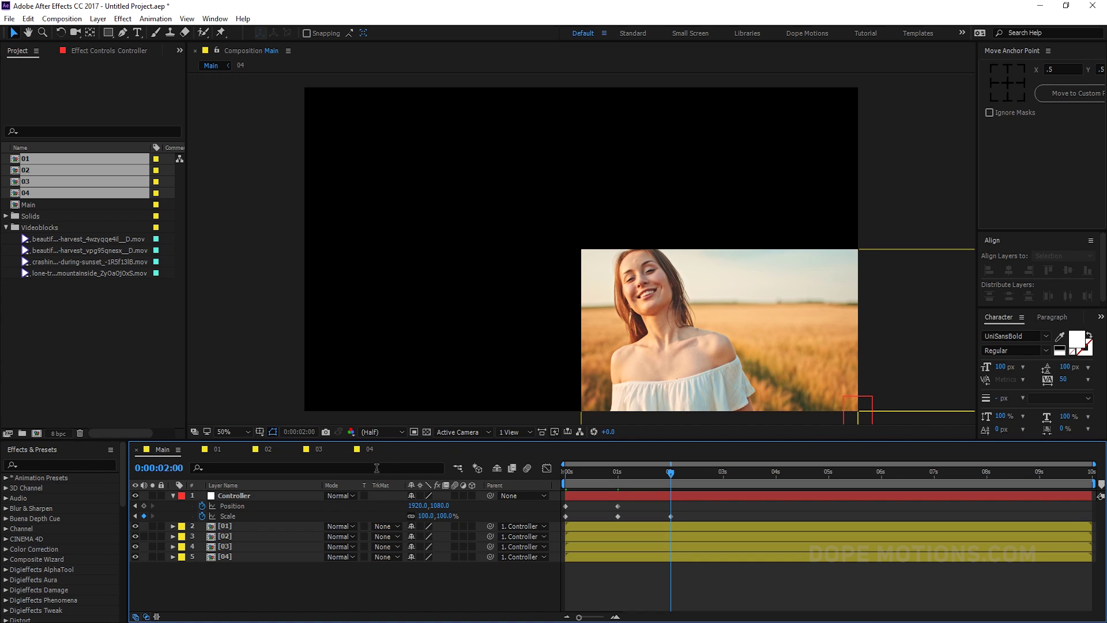
{"action": "mouse_move", "coordinate": [417, 506]}
{"action": "left_mouse_down"}
{"action": "mouse_move", "coordinate": [404, 507]}
{"action": "mouse_move", "coordinate": [429, 508]}
{"action": "left_mouse_up"}
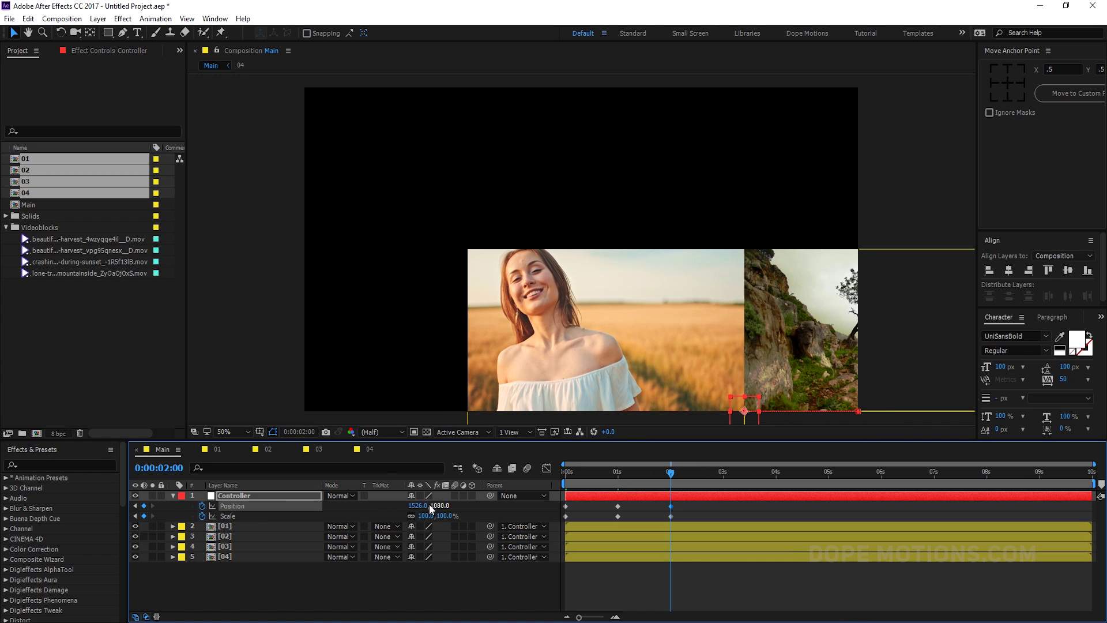
{"action": "left_click", "coordinate": [417, 505]}
{"action": "type", "text": "960"}
{"action": "key", "text": "Return"}
{"action": "left_click", "coordinate": [440, 505]}
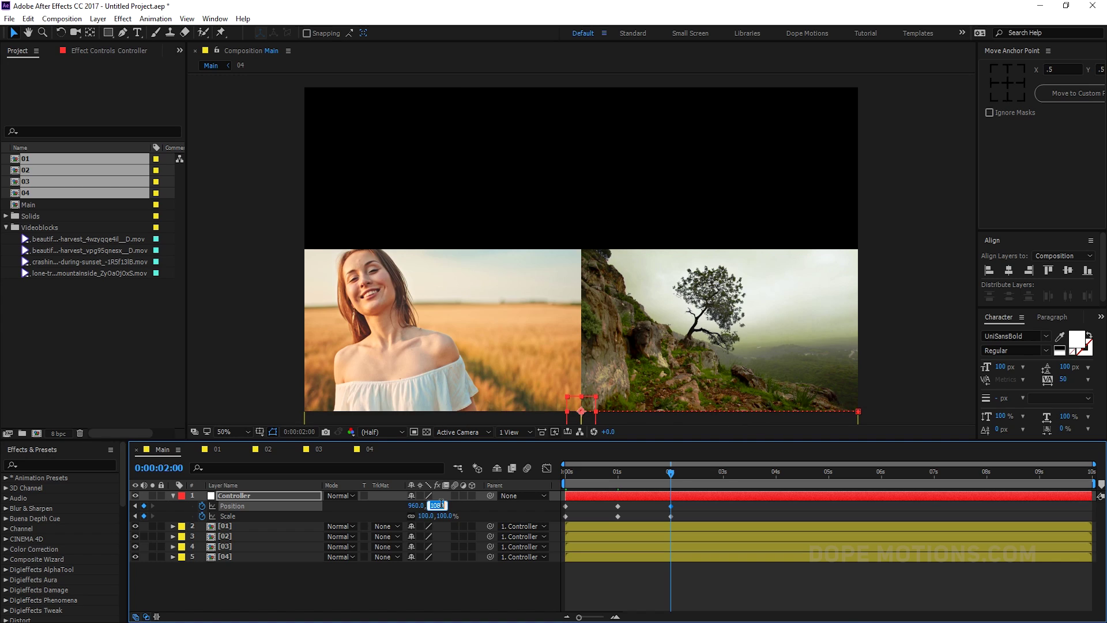
{"action": "type", "text": "540"}
{"action": "key", "text": "Return"}
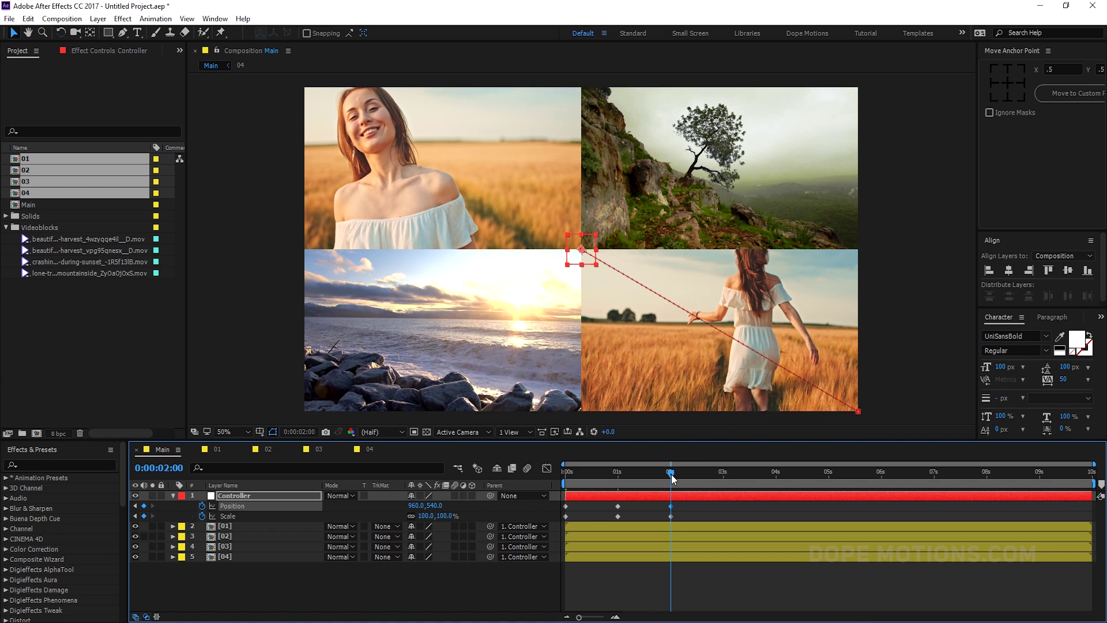
Add Position and Scale keyframes at 2:20 to hold the full grid
{"action": "left_click_drag", "start_coordinate": [670, 475], "coordinate": [689, 477]}
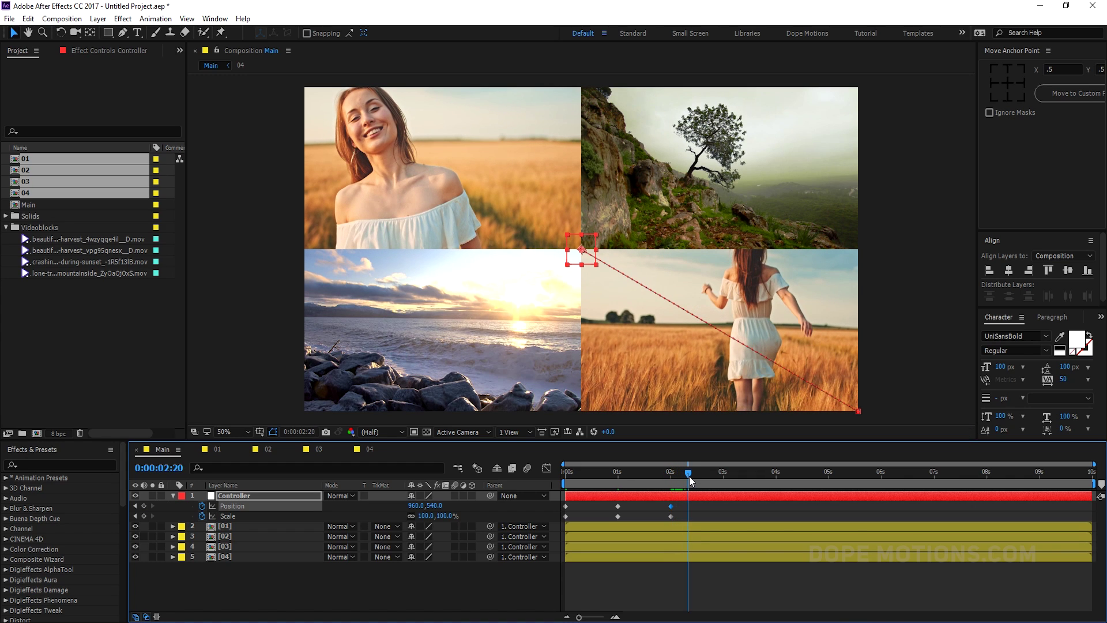
{"action": "left_click", "coordinate": [144, 506]}
{"action": "left_click", "coordinate": [143, 516]}
At about 3:15, set the Controller to 200% scale and Position 0, 0
{"action": "left_click_drag", "start_coordinate": [702, 475], "coordinate": [736, 478]}
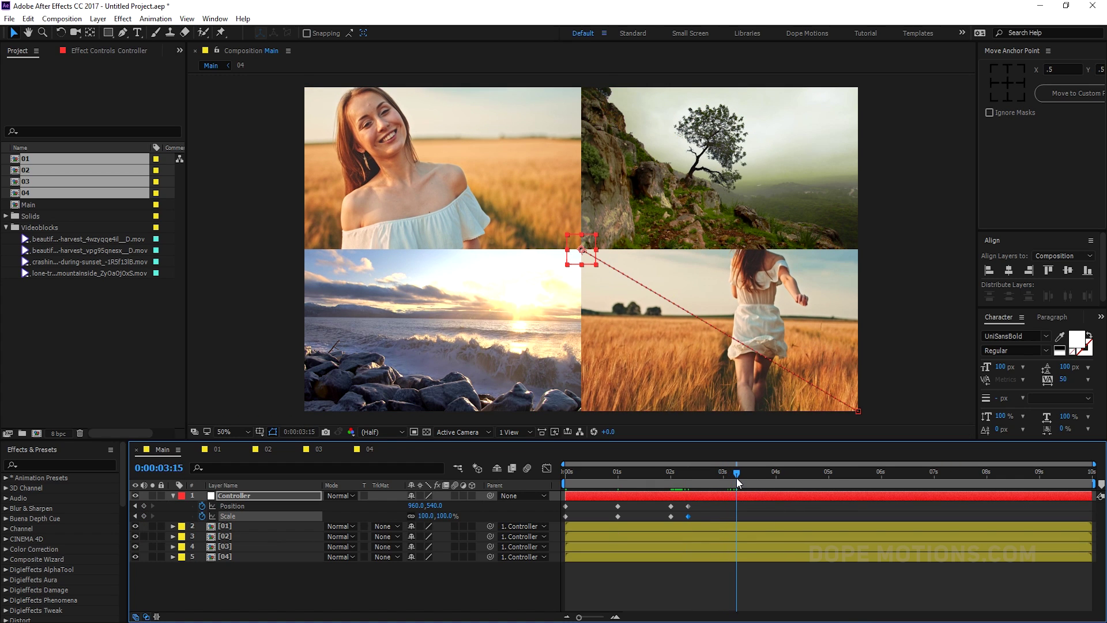
{"action": "left_click", "coordinate": [445, 515]}
{"action": "type", "text": "200"}
{"action": "key", "text": "Return"}
{"action": "left_click", "coordinate": [436, 505]}
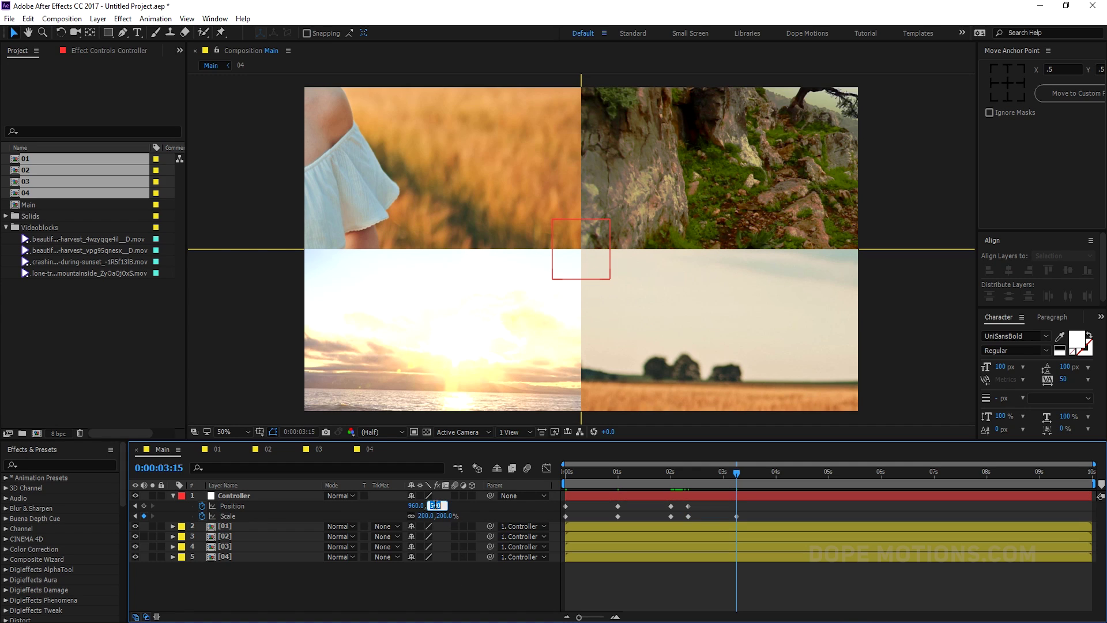
{"action": "type", "text": "0"}
{"action": "key", "text": "shift+Tab"}
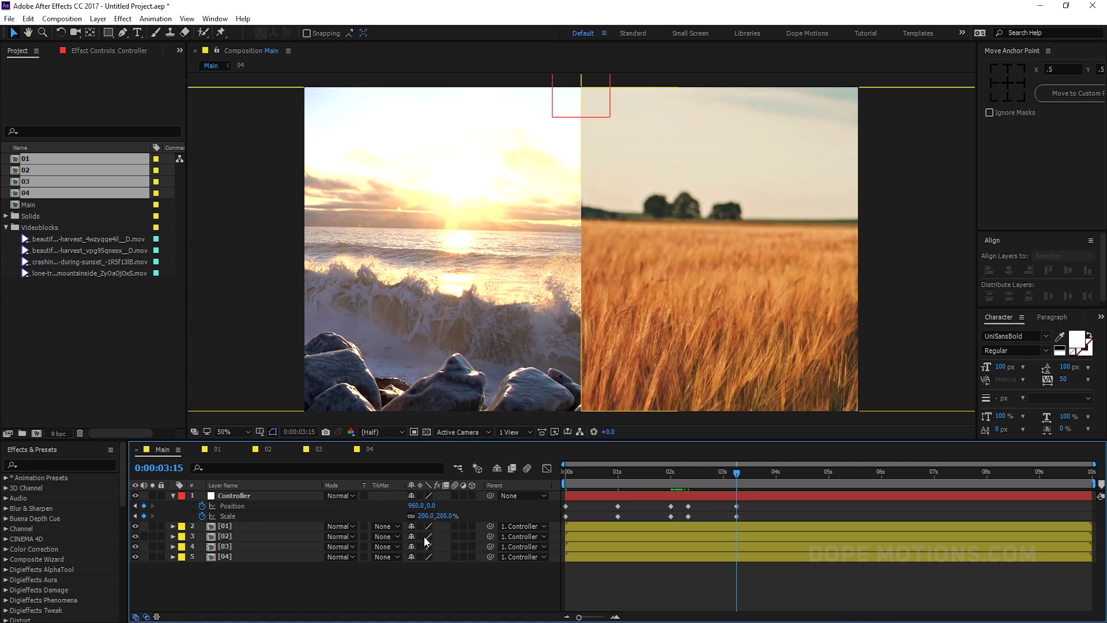
{"action": "type", "text": "0"}
{"action": "key", "text": "Return"}
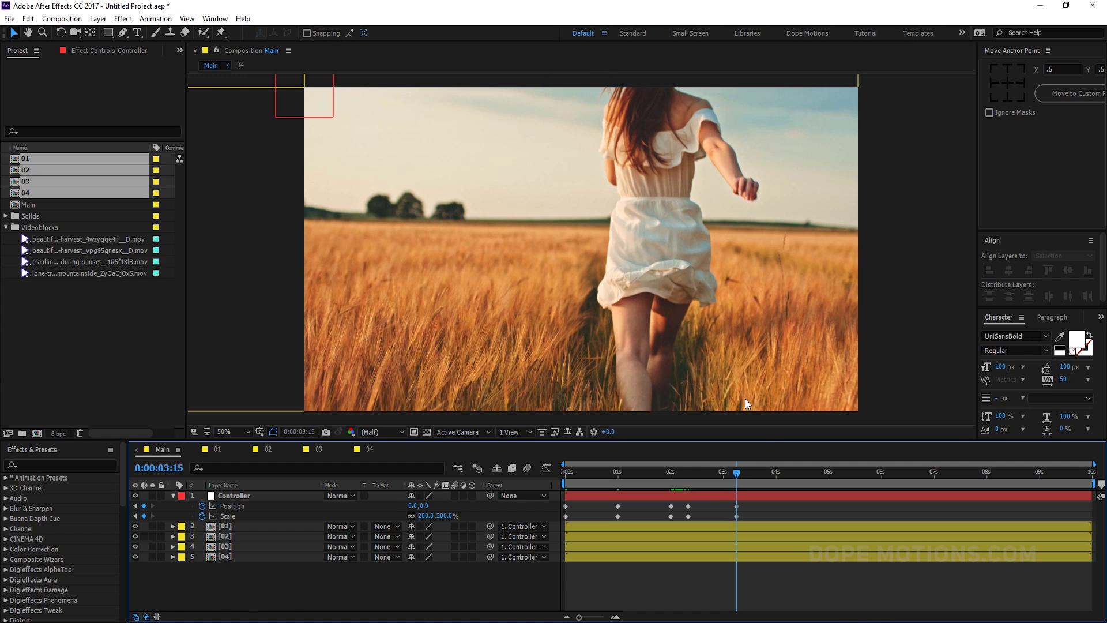
Zoom the composition view out and scrub through the first zoom to check it
{"action": "left_click", "coordinate": [579, 472]}
{"action": "key", "text": "comma"}
{"action": "left_click_drag", "start_coordinate": [589, 478], "coordinate": [614, 479]}
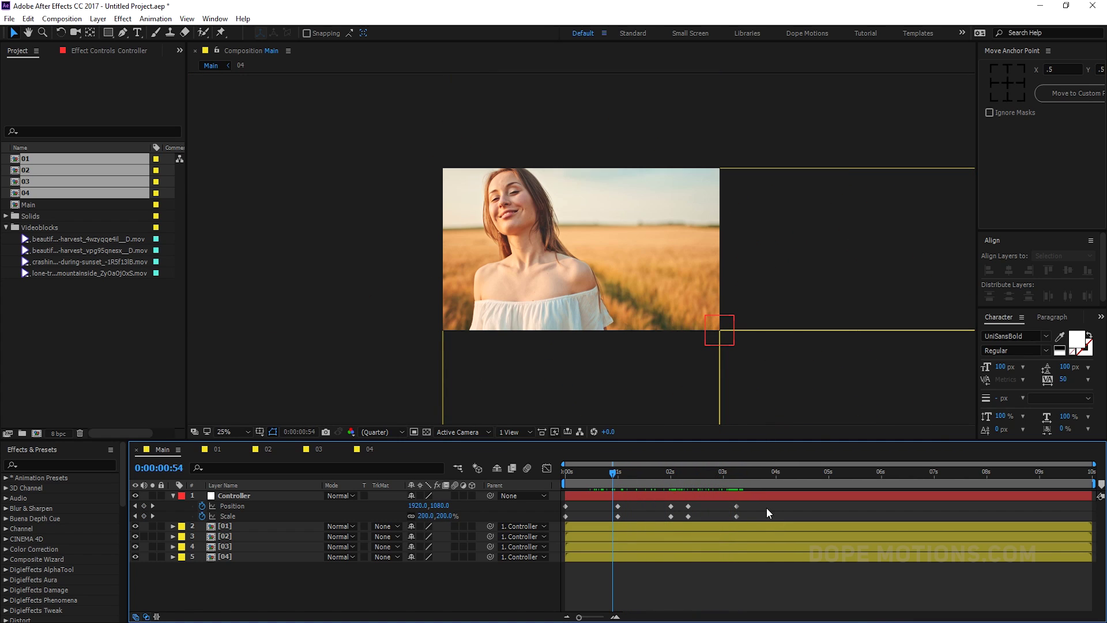
Apply Easy Ease (F9) to all ten Controller keyframes and show their speed curves
{"action": "left_click_drag", "start_coordinate": [756, 504], "coordinate": [552, 521]}
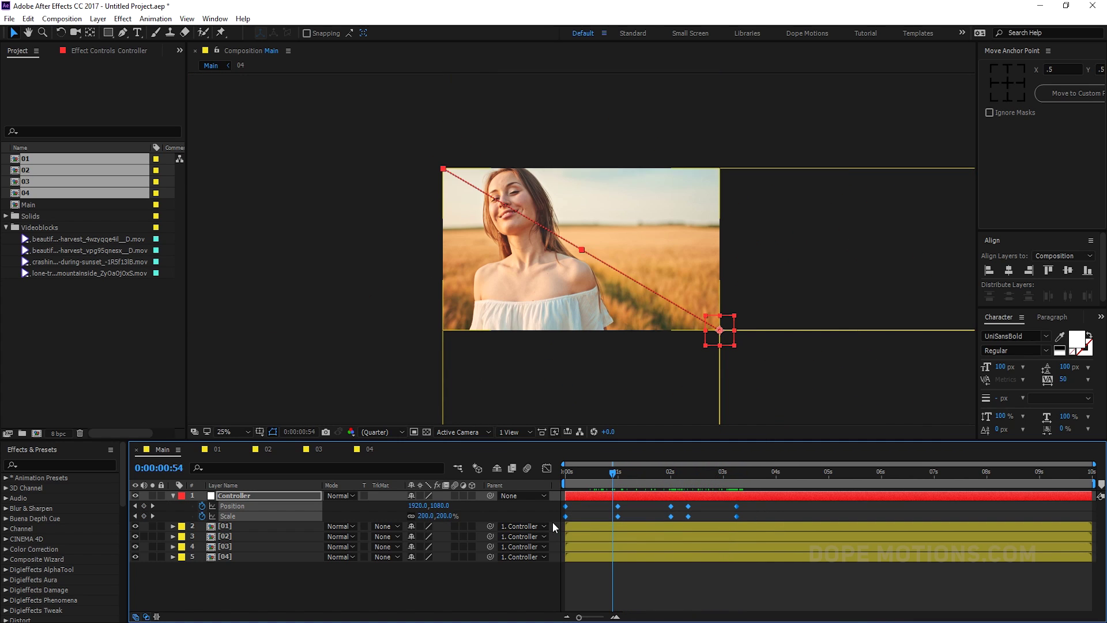
{"action": "key", "text": "F9"}
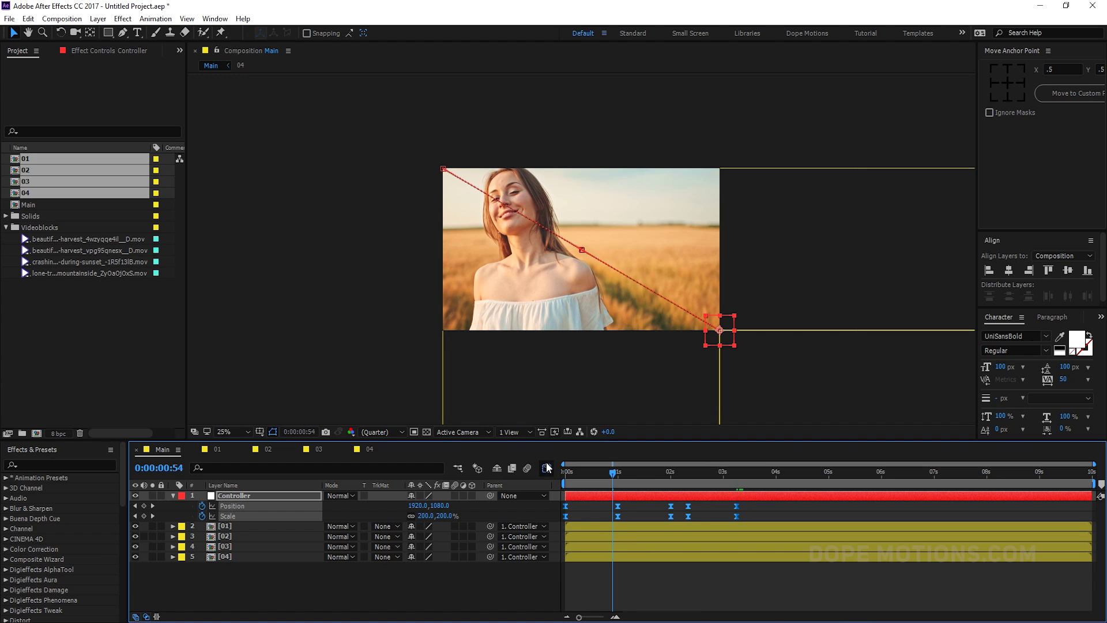
{"action": "left_click", "coordinate": [547, 467]}
{"action": "scroll", "coordinate": [671, 570], "scroll_direction": "up", "scroll_amount": 4}
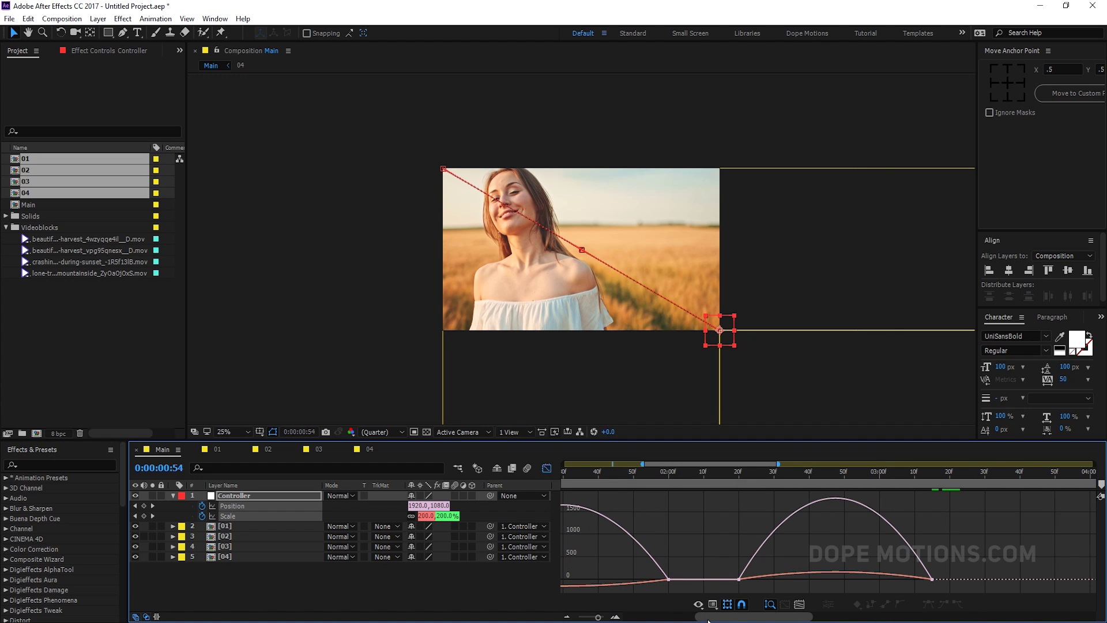
Stretch the keyframe Bezier handles in the speed graph to sharpen both zoom peaks
{"action": "left_click", "coordinate": [674, 578]}
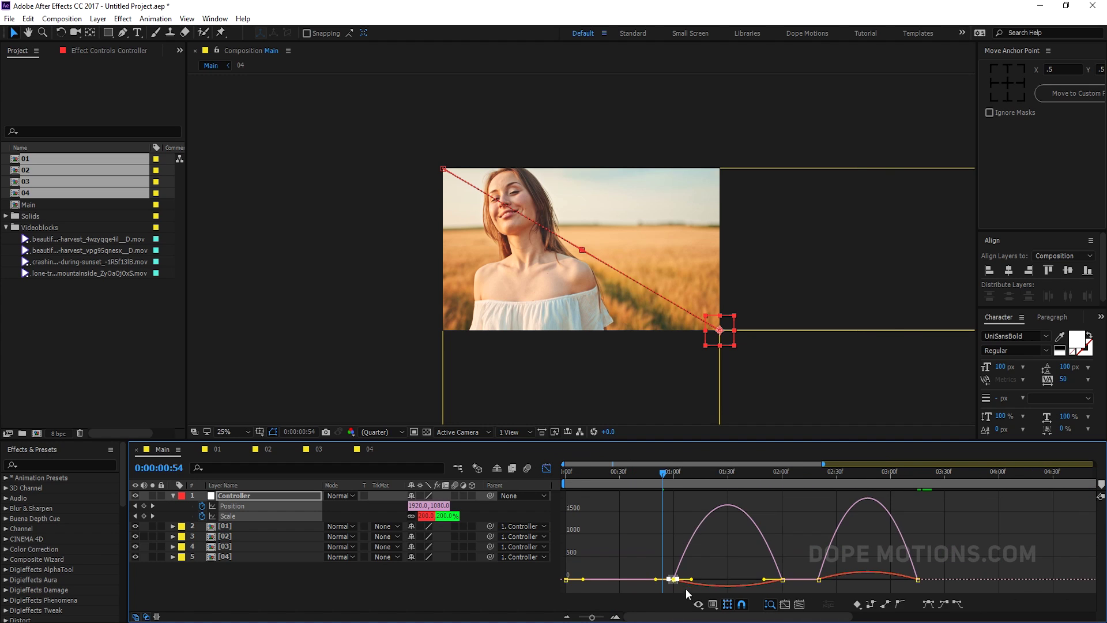
{"action": "left_click_drag", "start_coordinate": [710, 579], "coordinate": [747, 579]}
{"action": "left_click", "coordinate": [783, 579]}
{"action": "left_click", "coordinate": [819, 579]}
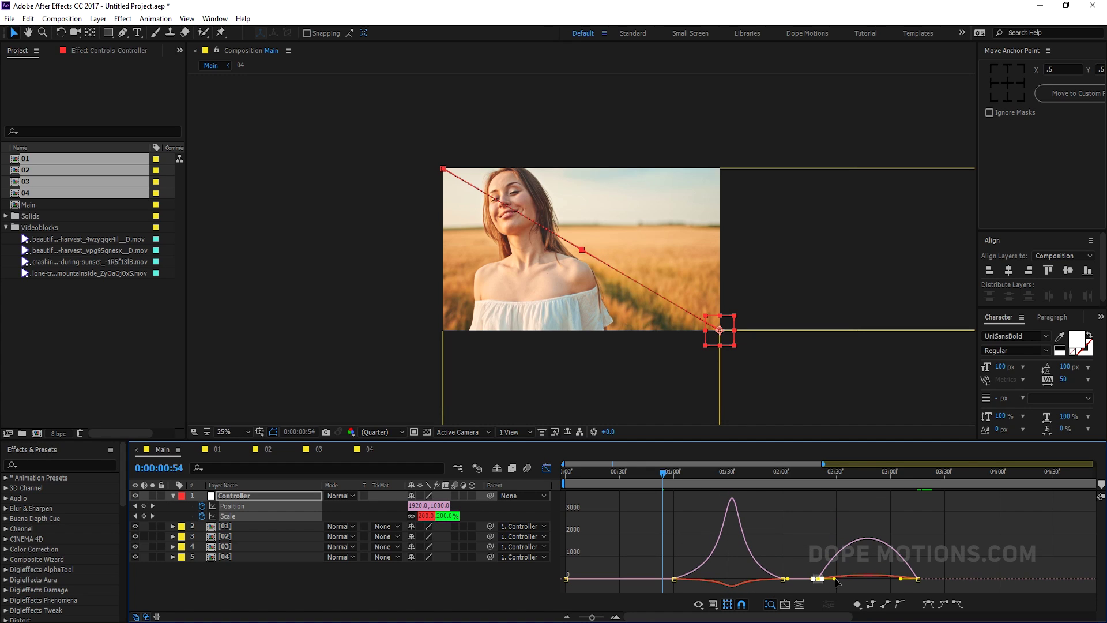
{"action": "left_click_drag", "start_coordinate": [834, 579], "coordinate": [883, 580]}
{"action": "left_click", "coordinate": [918, 578]}
Check the end near 3:28, return to the start, and zoom the view to 50%
{"action": "left_click", "coordinate": [941, 482]}
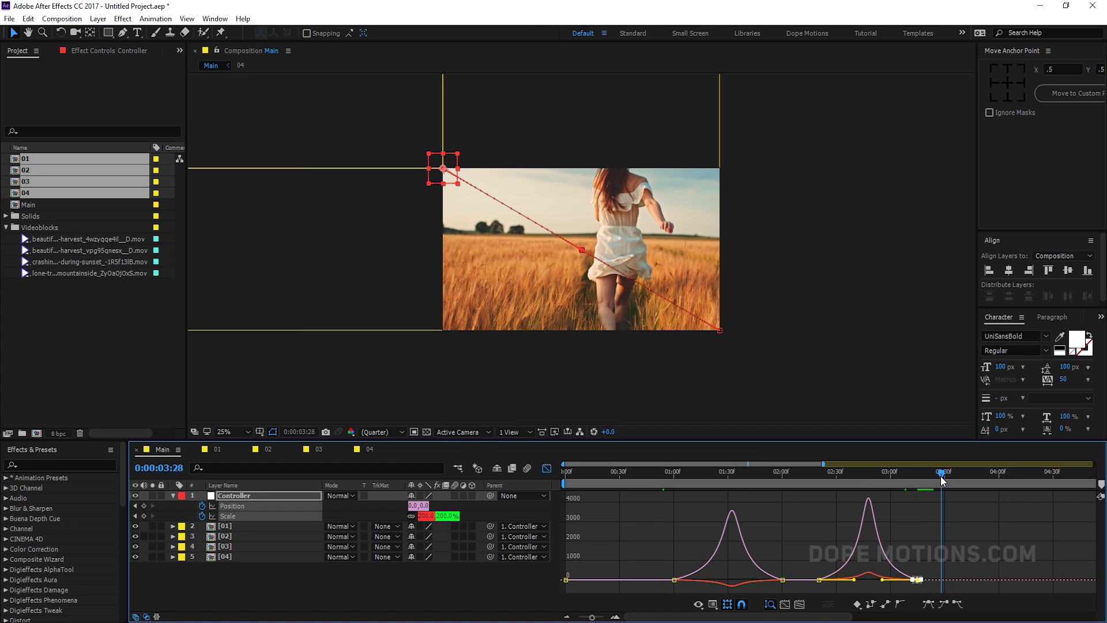
{"action": "key", "text": "period"}
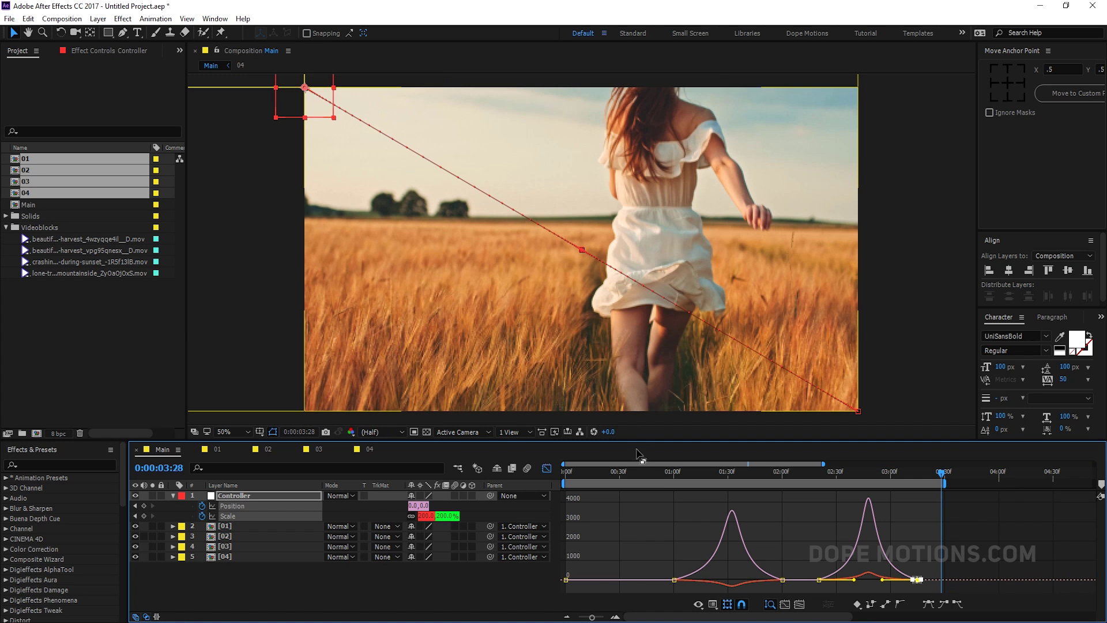
{"action": "left_click_drag", "start_coordinate": [574, 472], "coordinate": [539, 471]}
{"action": "left_click", "coordinate": [546, 468]}
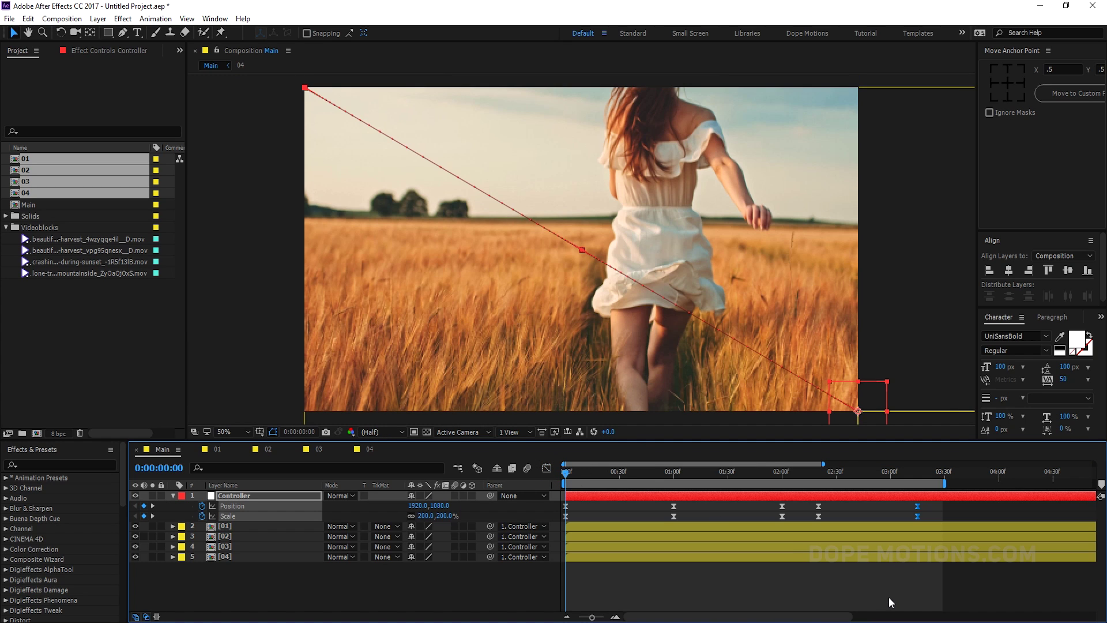
{"action": "key", "text": "space"}
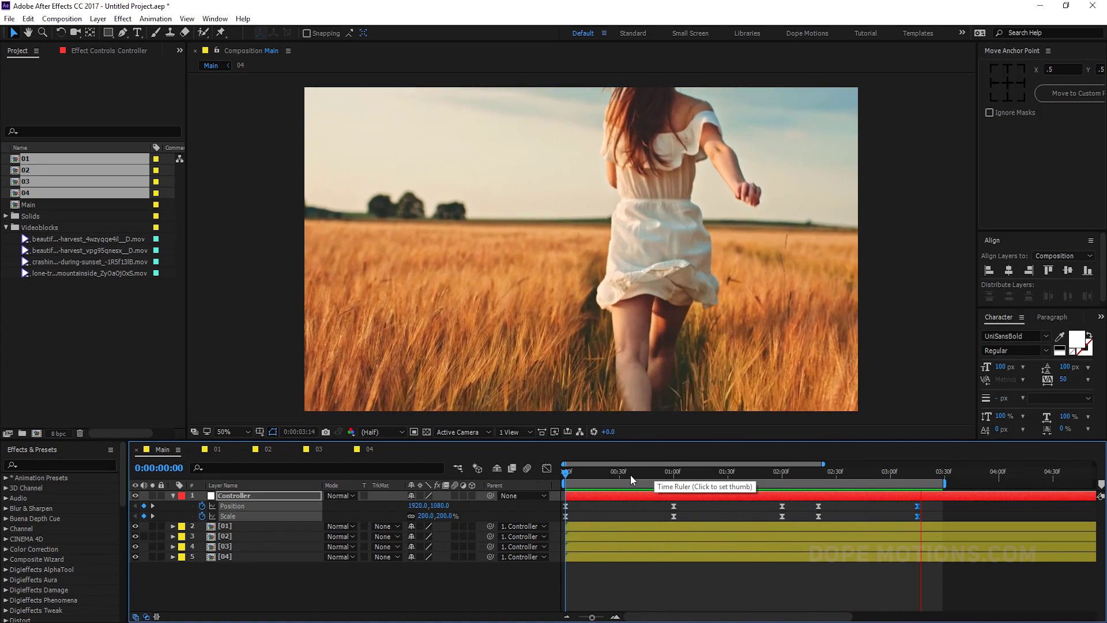
{"action": "left_click_drag", "start_coordinate": [646, 472], "coordinate": [671, 474]}
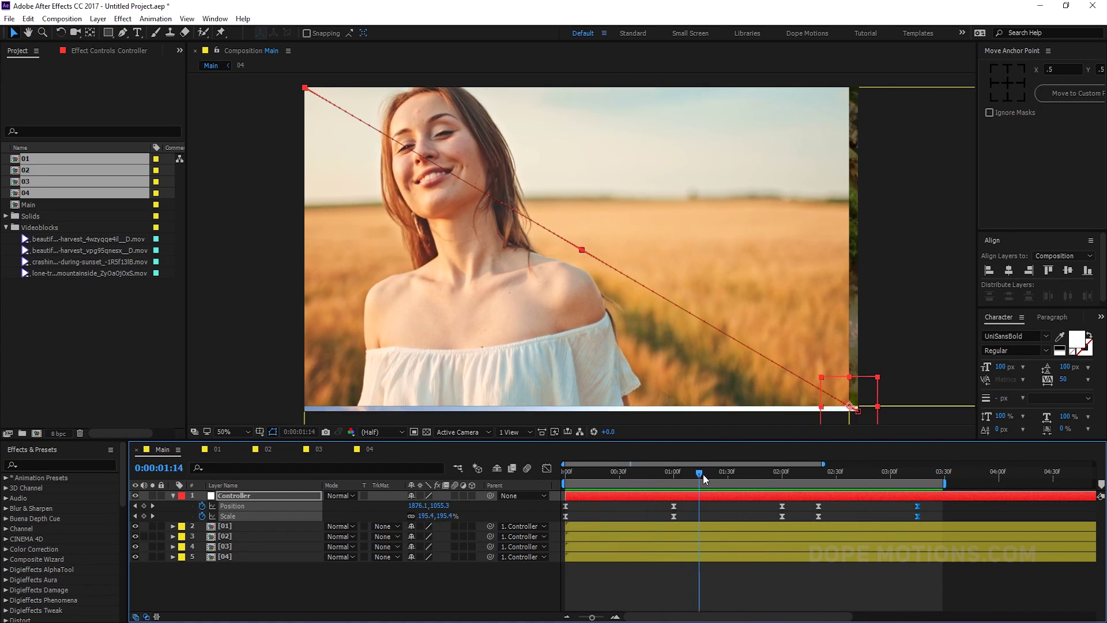
{"action": "left_click_drag", "start_coordinate": [704, 474], "coordinate": [774, 474]}
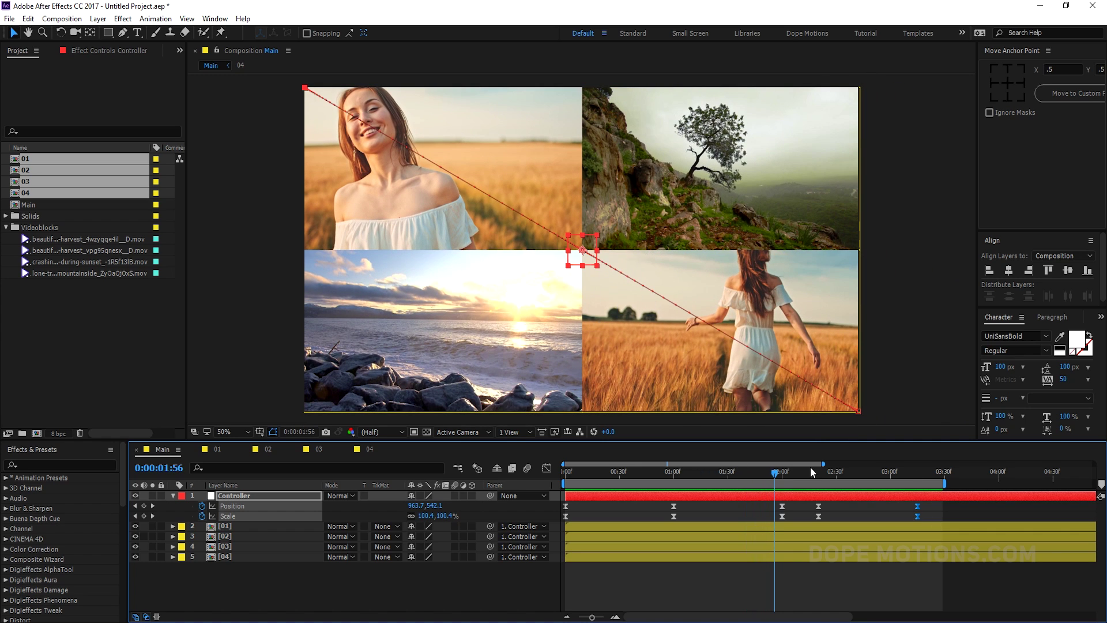
{"action": "mouse_move", "coordinate": [811, 472]}
{"action": "left_mouse_down"}
{"action": "mouse_move", "coordinate": [802, 471]}
{"action": "mouse_move", "coordinate": [917, 472]}
{"action": "mouse_move", "coordinate": [823, 473]}
{"action": "left_mouse_up"}
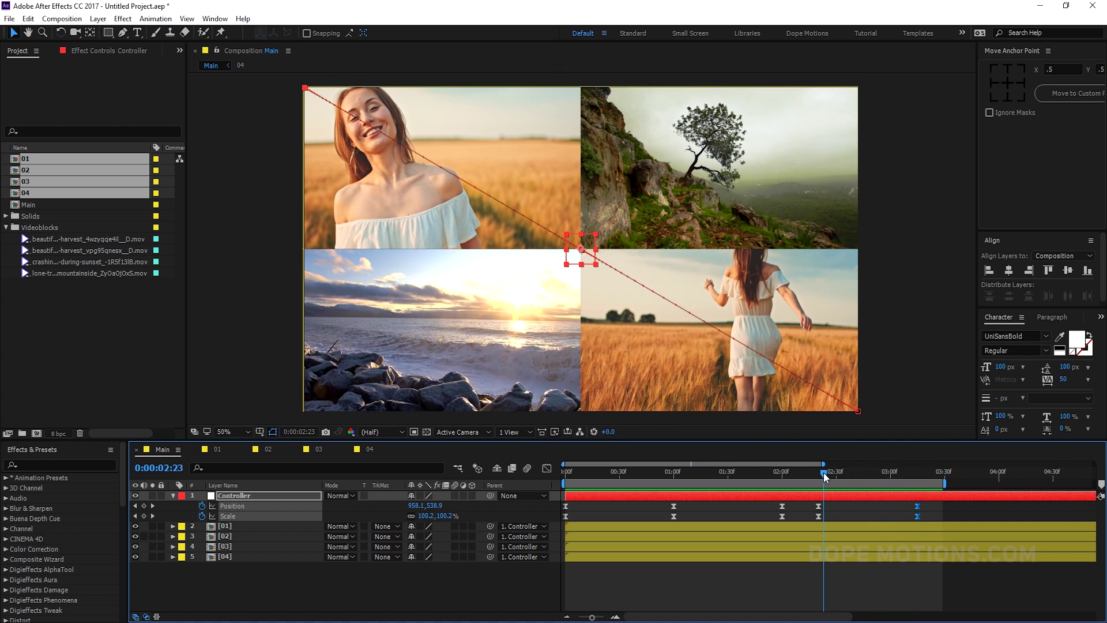
Enable Motion Blur on clip layers 01–04 and for the composition, then scrub to check
{"action": "left_click_drag", "start_coordinate": [456, 526], "coordinate": [455, 557]}
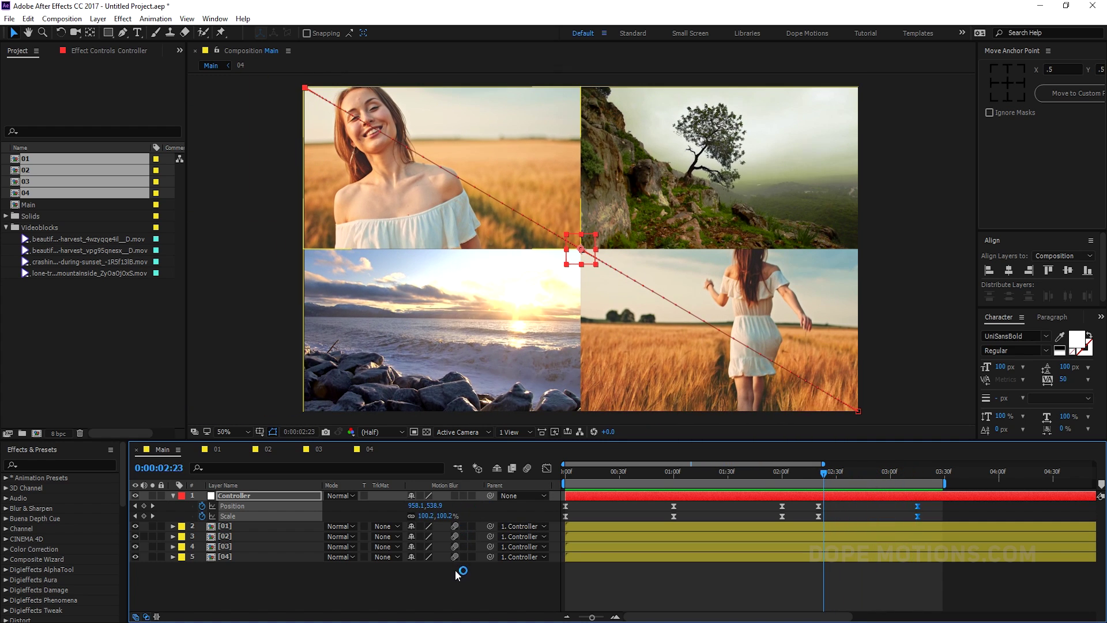
{"action": "left_click", "coordinate": [527, 467]}
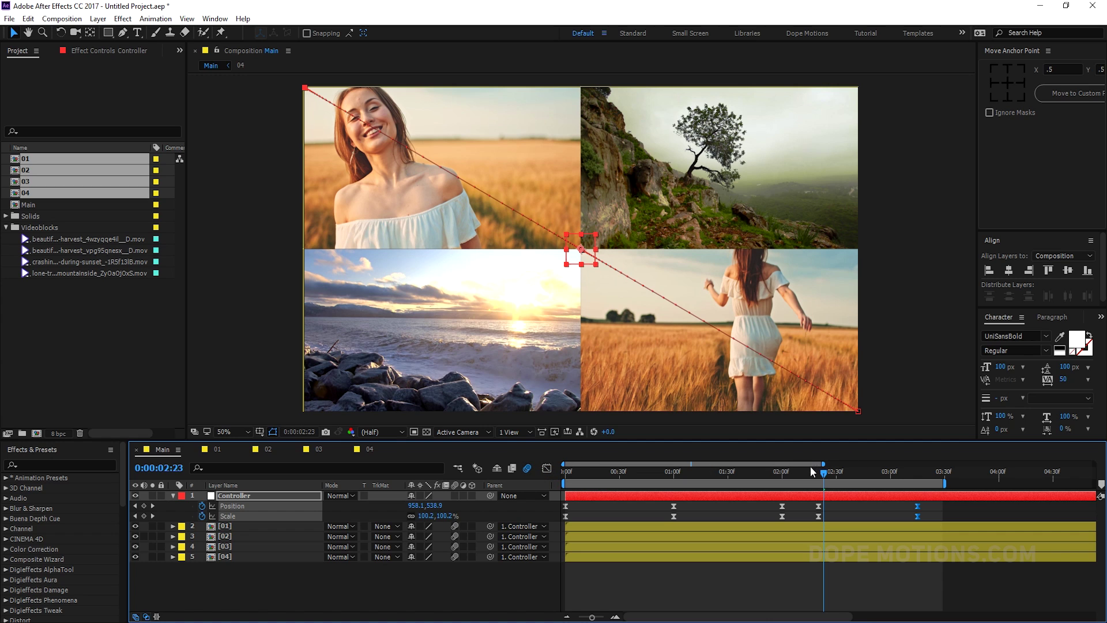
{"action": "left_click_drag", "start_coordinate": [811, 470], "coordinate": [739, 479]}
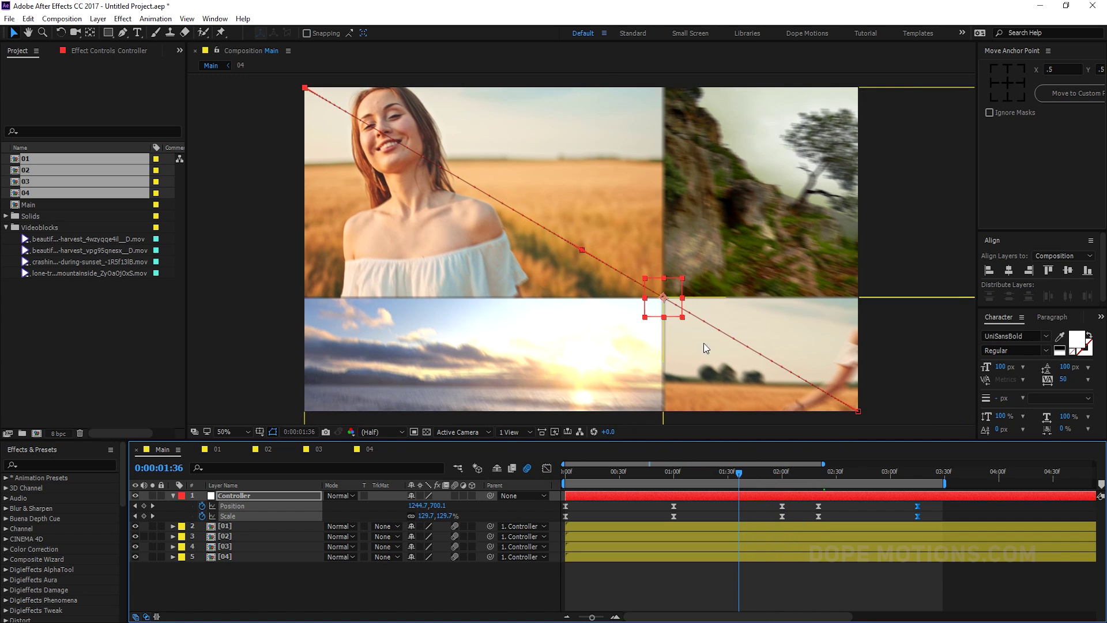
Collapse the Controller, show the whole 10-second timeline, and preview from the start
{"action": "left_click", "coordinate": [173, 495]}
{"action": "key", "text": "minus"}
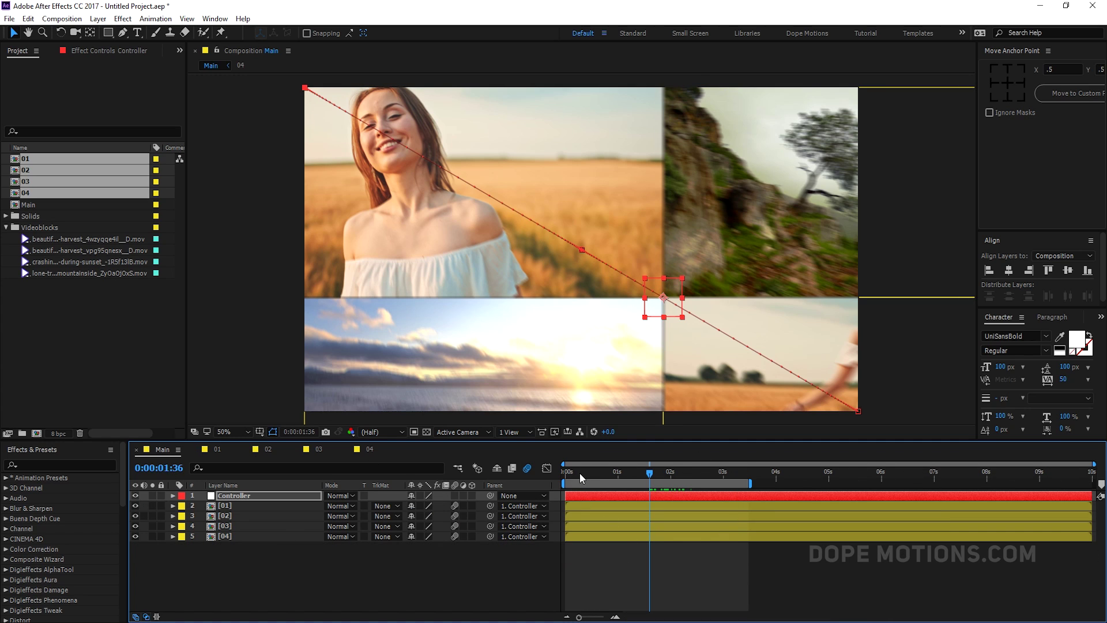
{"action": "key", "text": "Home"}
{"action": "key", "text": "space"}
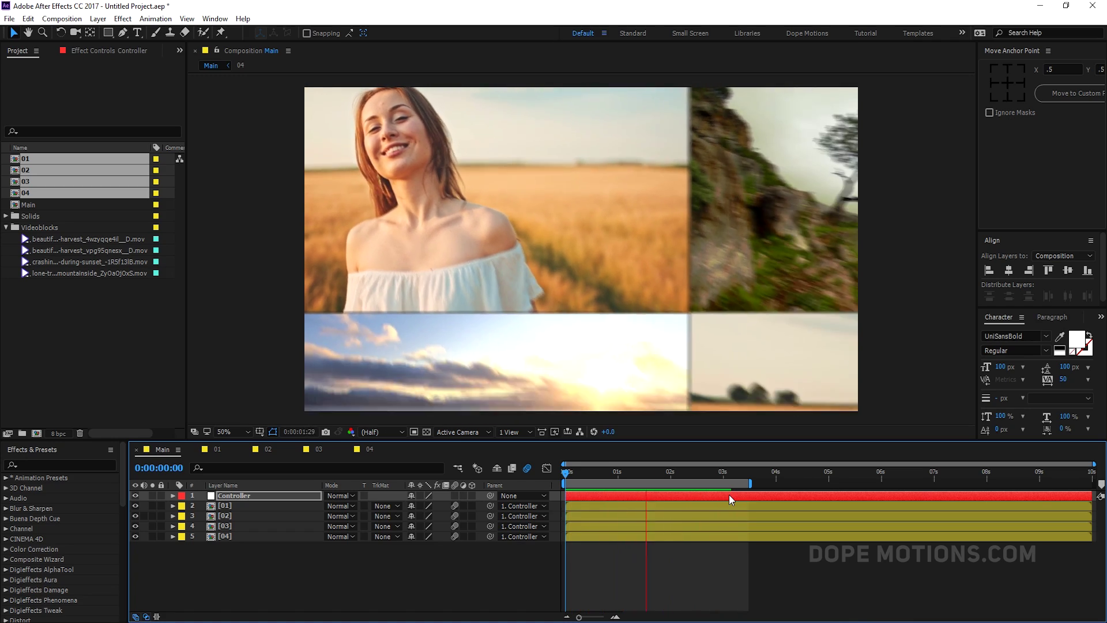
{"action": "key", "text": "space"}
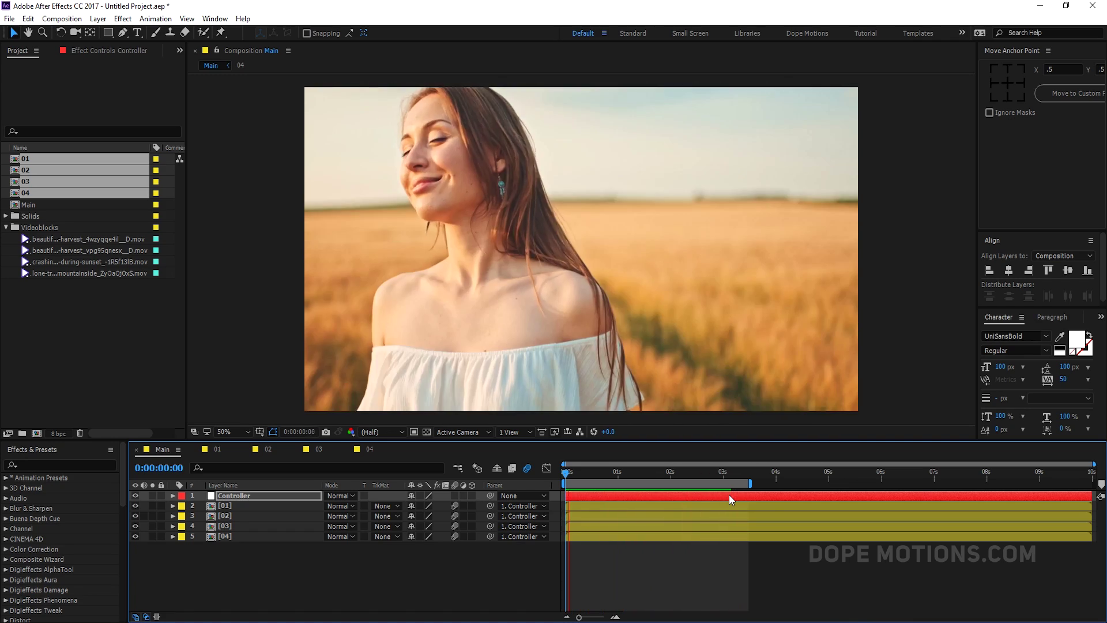